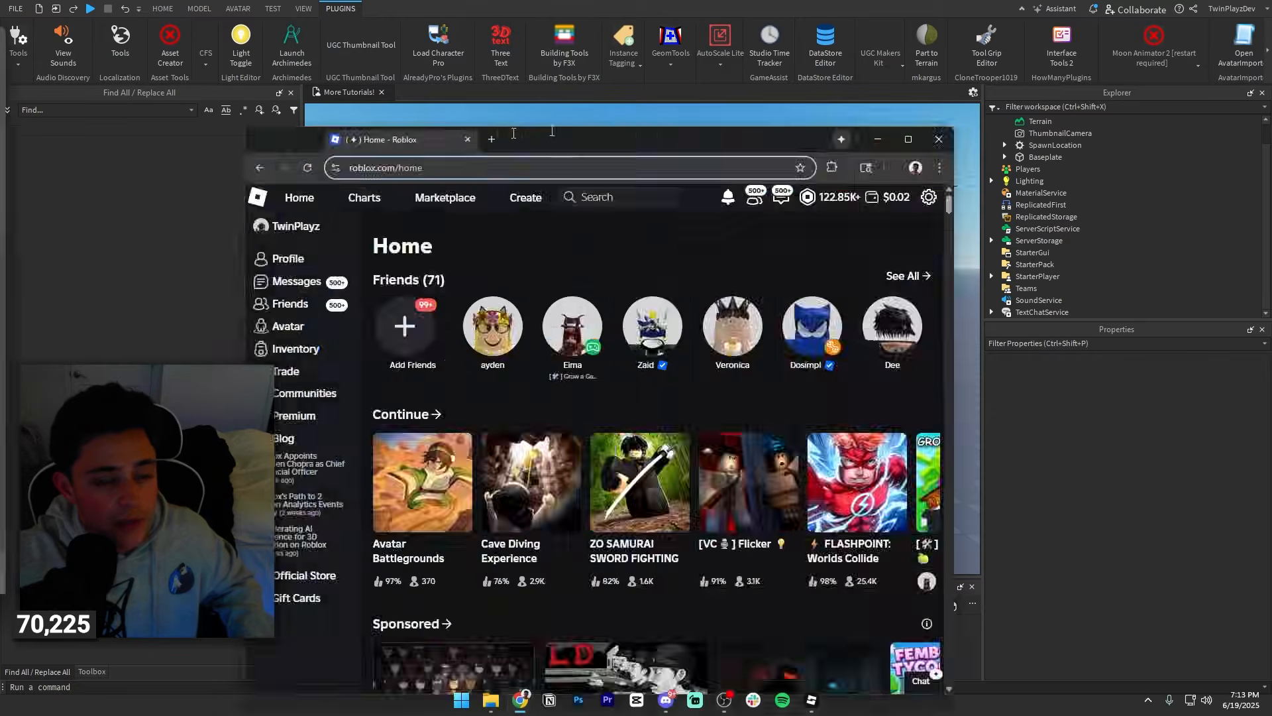
- Enlarge the browser window to fill the screen and open the Roblox communities page
{"action": "left_click_drag", "start_coordinate": [511, 131], "coordinate": [587, 90]}
{"action": "double_click", "coordinate": [757, 82]}
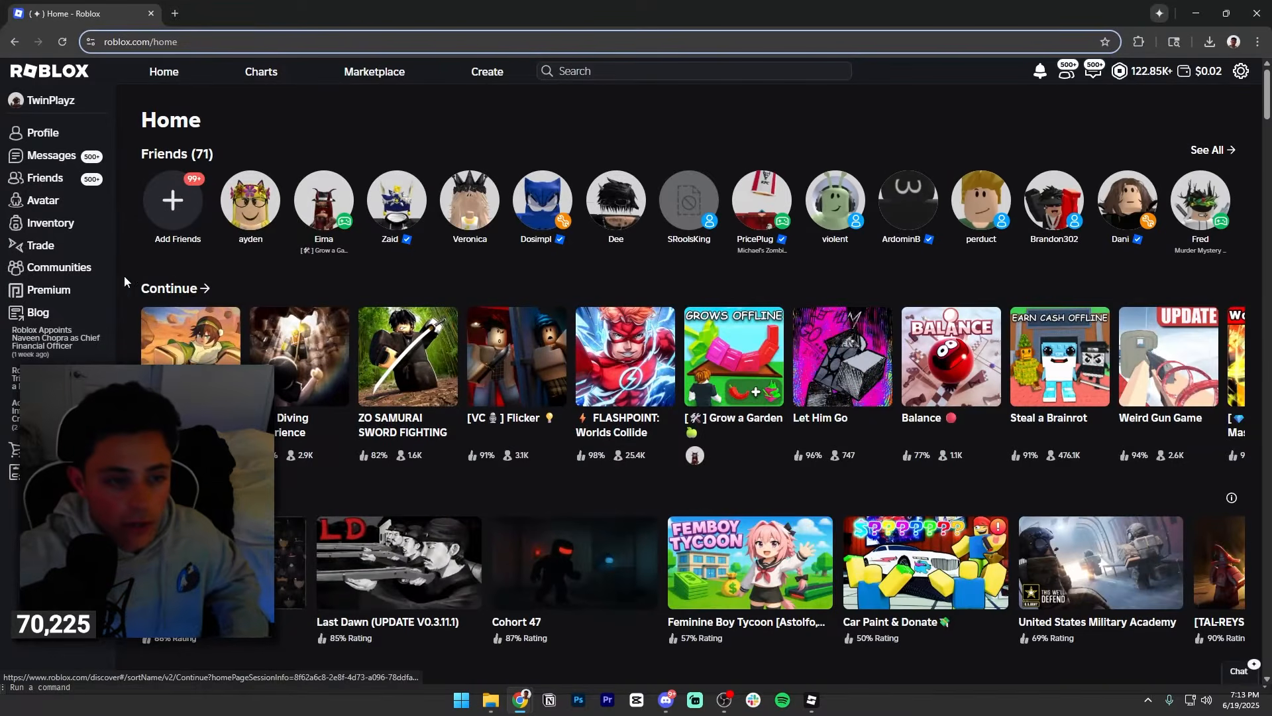
{"action": "left_click", "coordinate": [86, 268]}
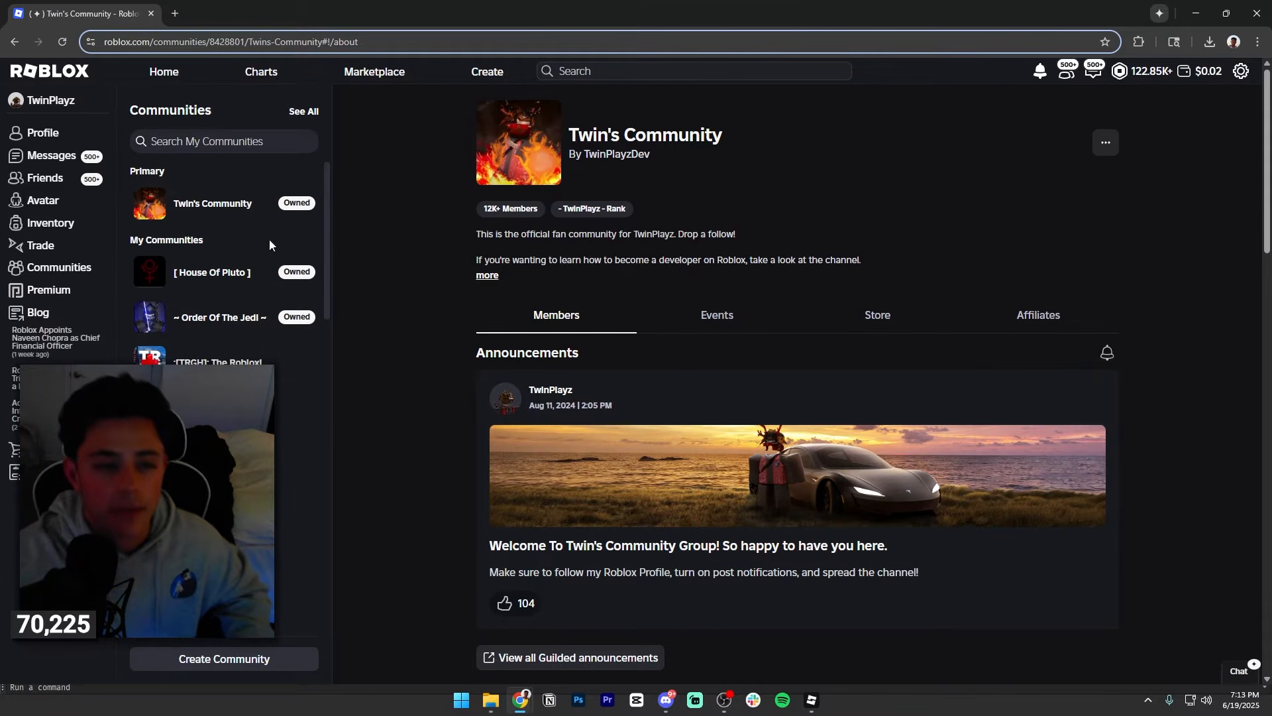
- Browse the whole list of joined communities with the browser in full screen, returning to Twin's Community
{"action": "scroll", "coordinate": [232, 298], "scroll_direction": "down", "scroll_amount": 5}
{"action": "scroll", "coordinate": [231, 355], "scroll_direction": "up", "scroll_amount": 4}
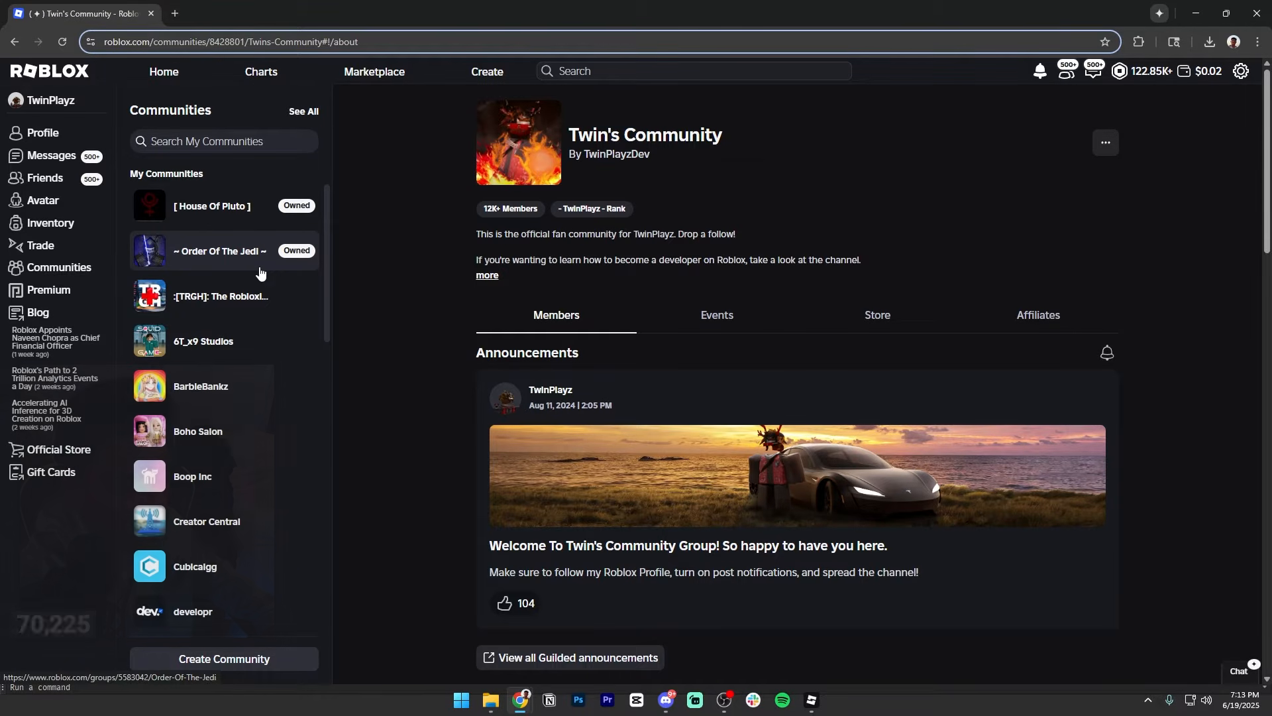
{"action": "key", "text": "F11"}
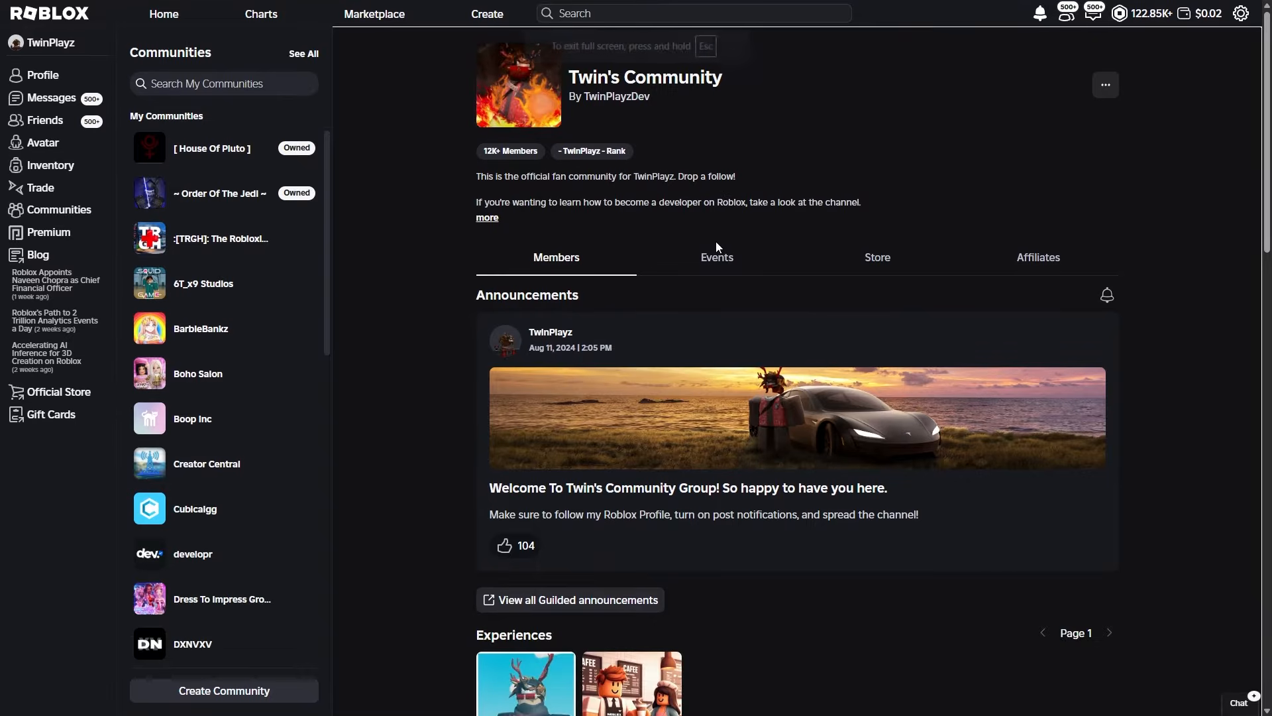
{"action": "scroll", "coordinate": [238, 326], "scroll_direction": "down", "scroll_amount": 8}
{"action": "scroll", "coordinate": [265, 475], "scroll_direction": "down", "scroll_amount": 2}
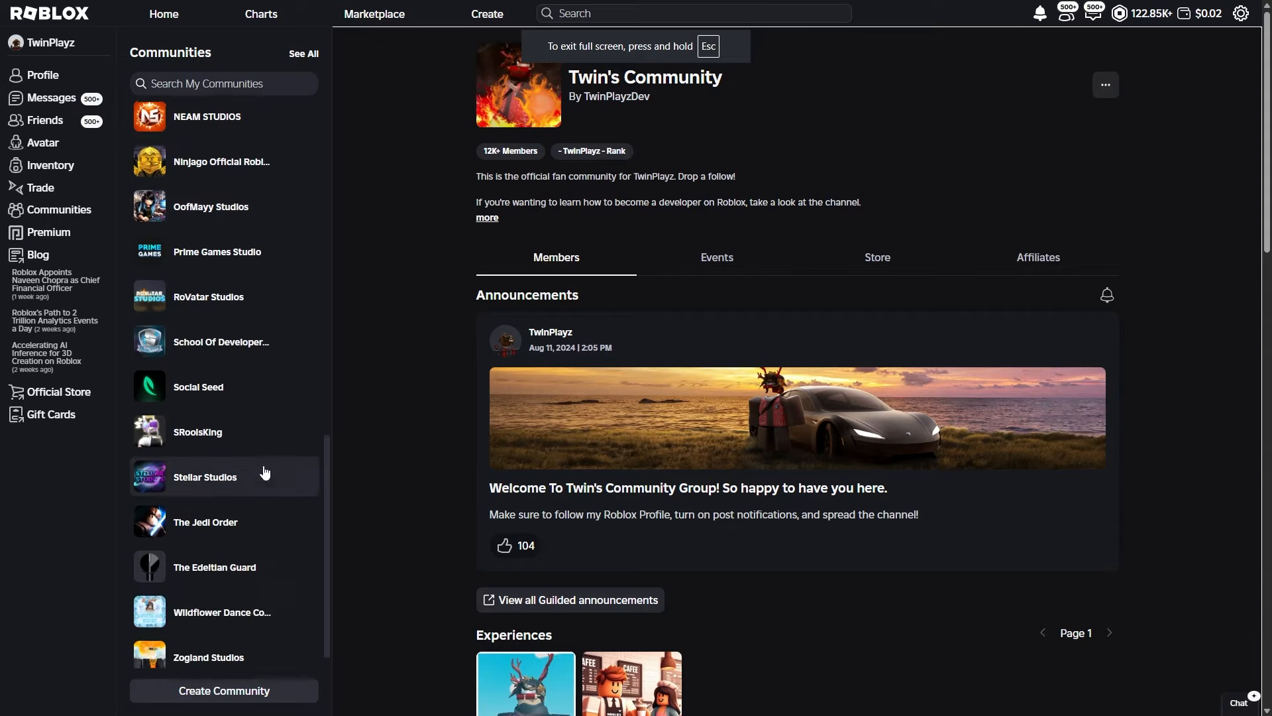
{"action": "scroll", "coordinate": [235, 542], "scroll_direction": "up", "scroll_amount": 10}
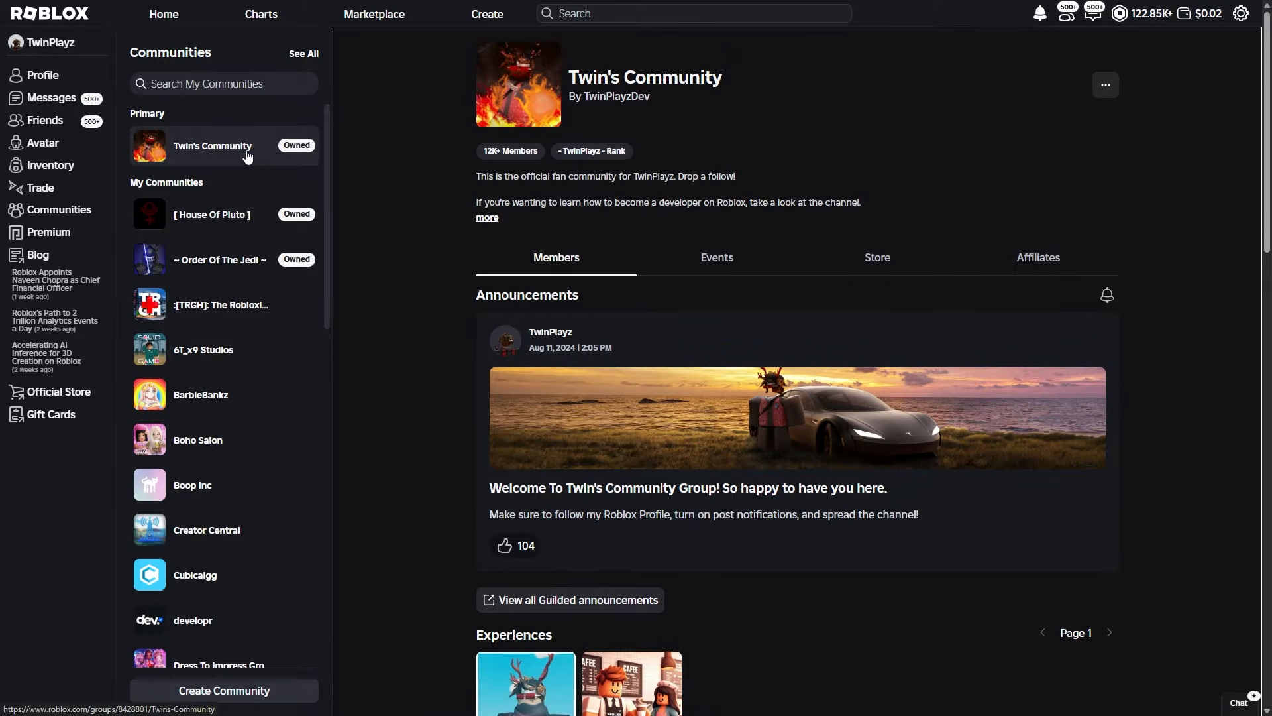
{"action": "scroll", "coordinate": [749, 318], "scroll_direction": "down", "scroll_amount": 10}
{"action": "scroll", "coordinate": [708, 249], "scroll_direction": "up", "scroll_amount": 8}
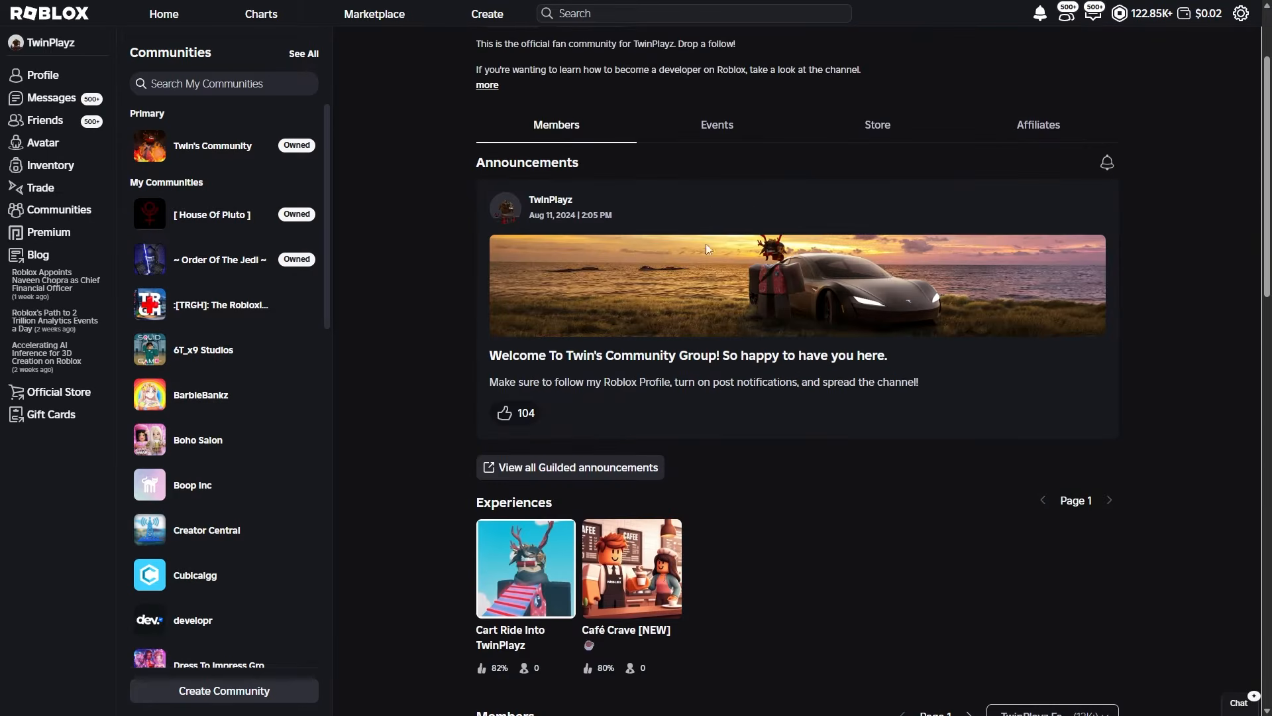
- Look through the Events, Store, Affiliates and Members sections of Twin's Community
{"action": "left_click", "coordinate": [739, 126]}
{"action": "left_click", "coordinate": [540, 258]}
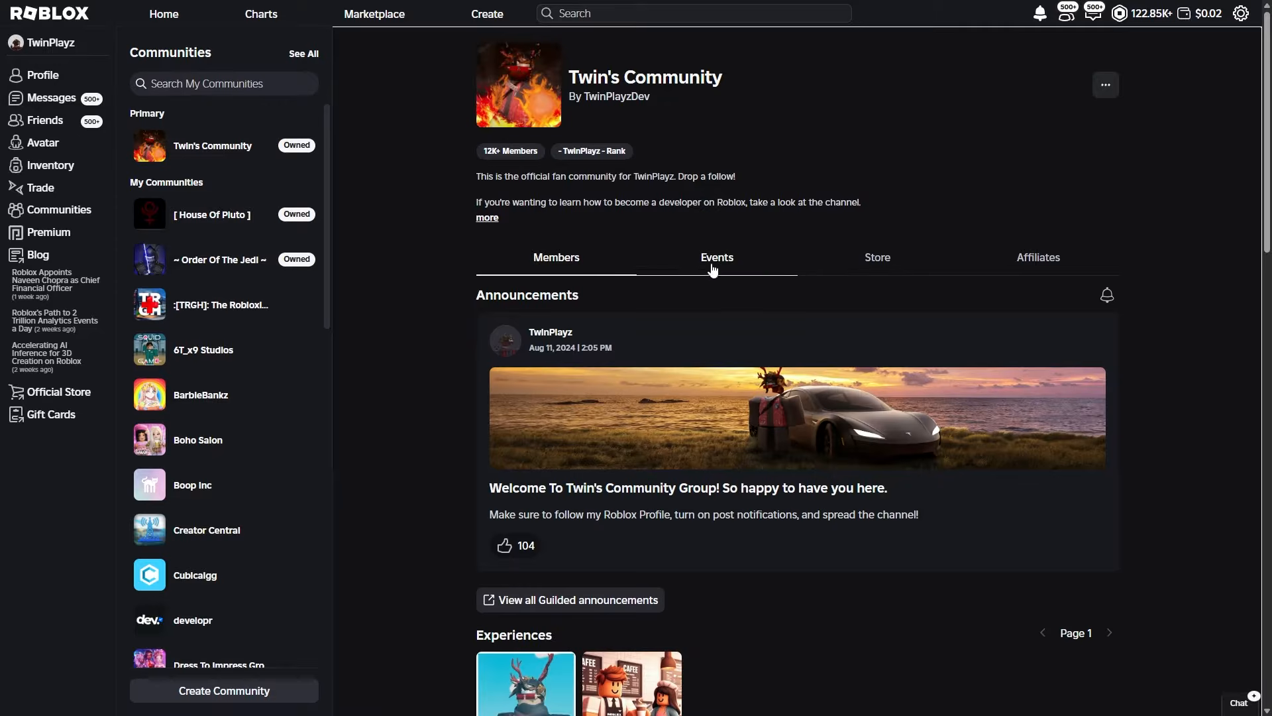
{"action": "left_click", "coordinate": [713, 268]}
{"action": "left_click", "coordinate": [891, 268]}
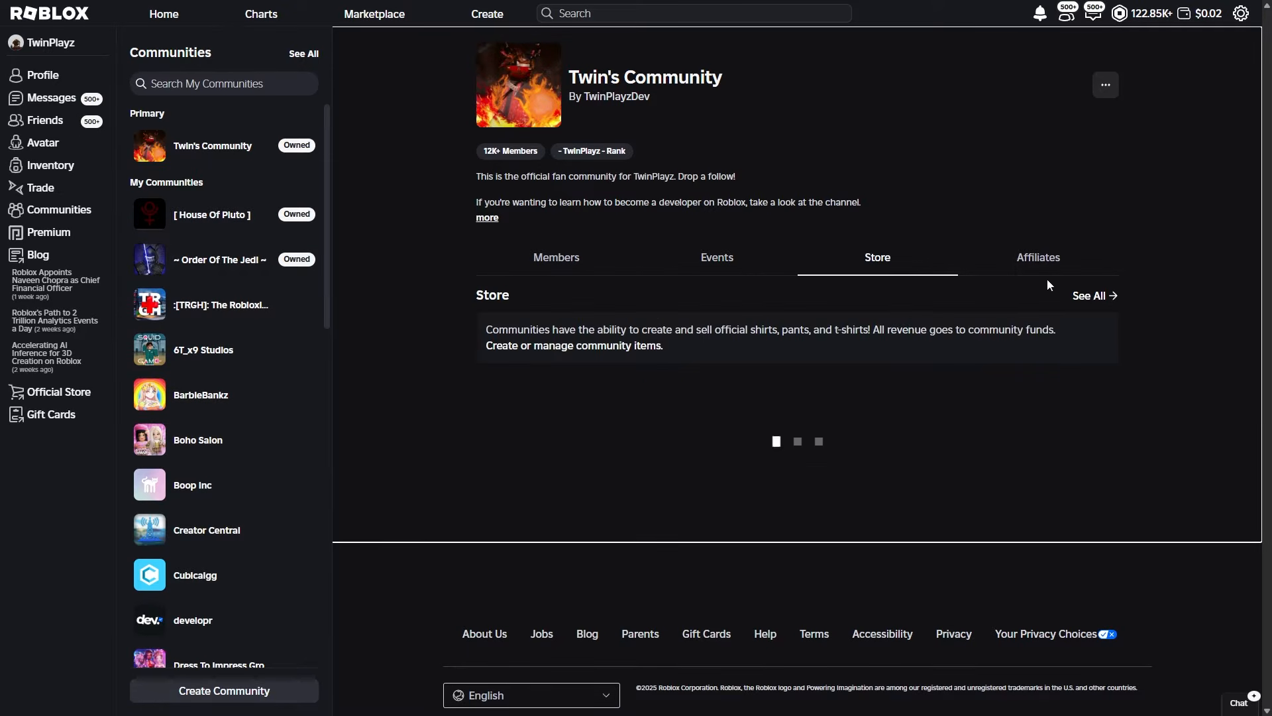
{"action": "scroll", "coordinate": [797, 547], "scroll_direction": "down", "scroll_amount": 6}
{"action": "scroll", "coordinate": [796, 547], "scroll_direction": "up", "scroll_amount": 6}
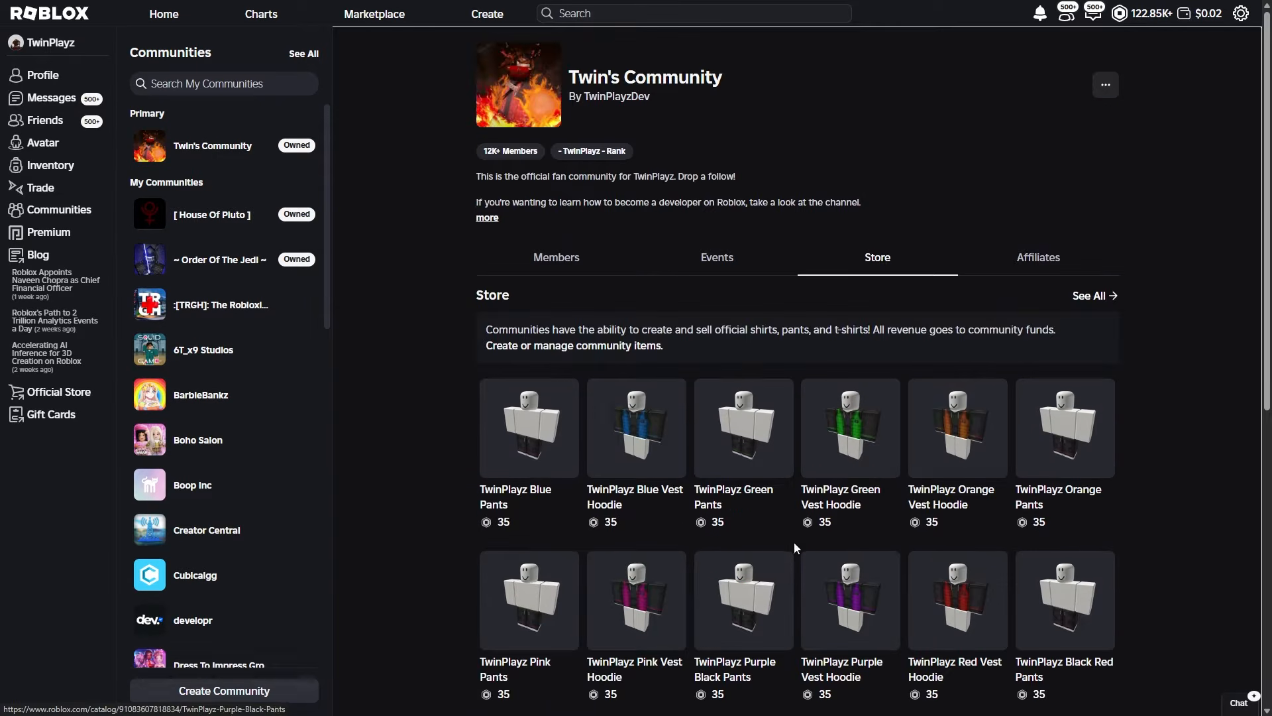
{"action": "left_click", "coordinate": [988, 262]}
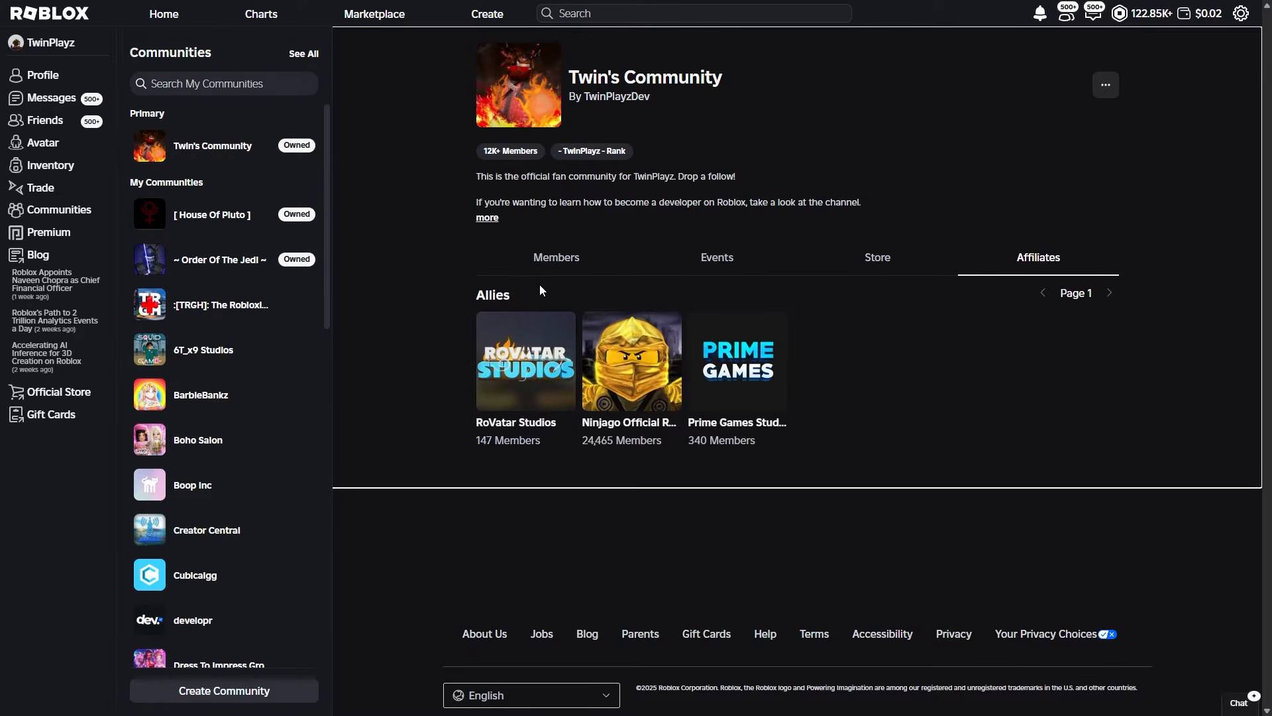
{"action": "left_click", "coordinate": [550, 263]}
{"action": "scroll", "coordinate": [228, 397], "scroll_direction": "down", "scroll_amount": 3}
{"action": "scroll", "coordinate": [250, 454], "scroll_direction": "up", "scroll_amount": 3}
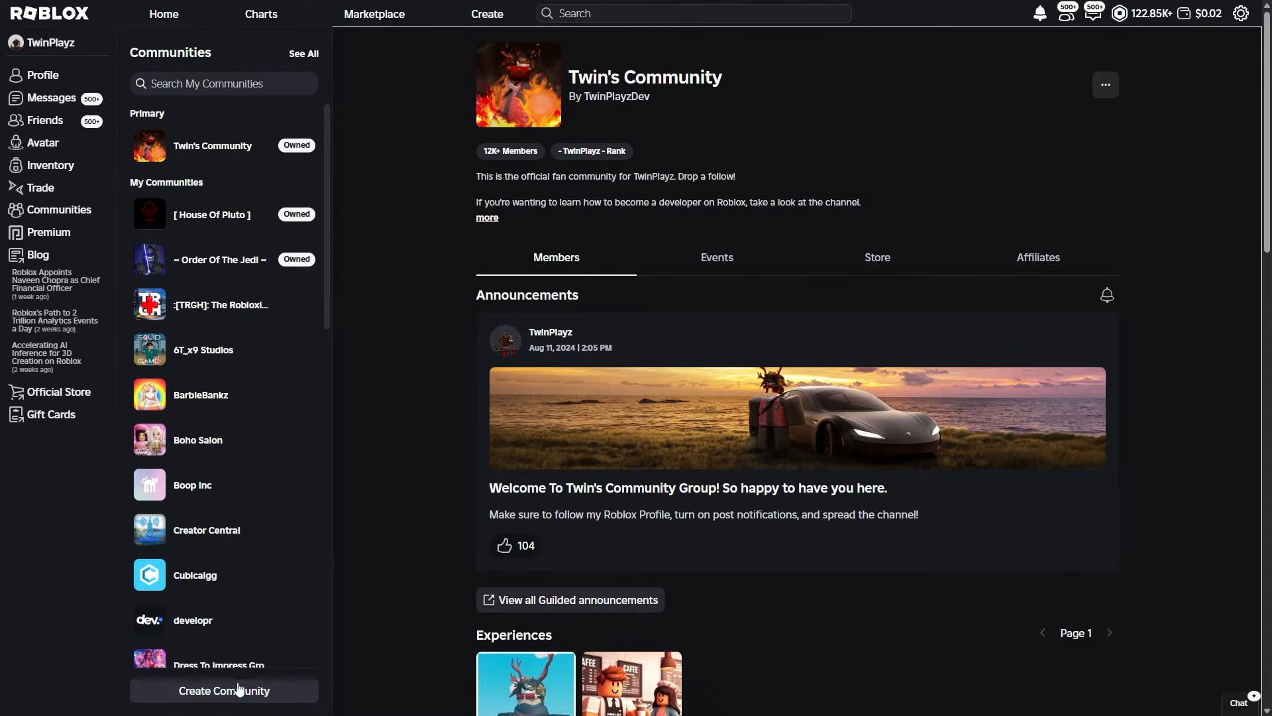
- Open the form for creating a community and examine its name and description fields
{"action": "left_click", "coordinate": [225, 691]}
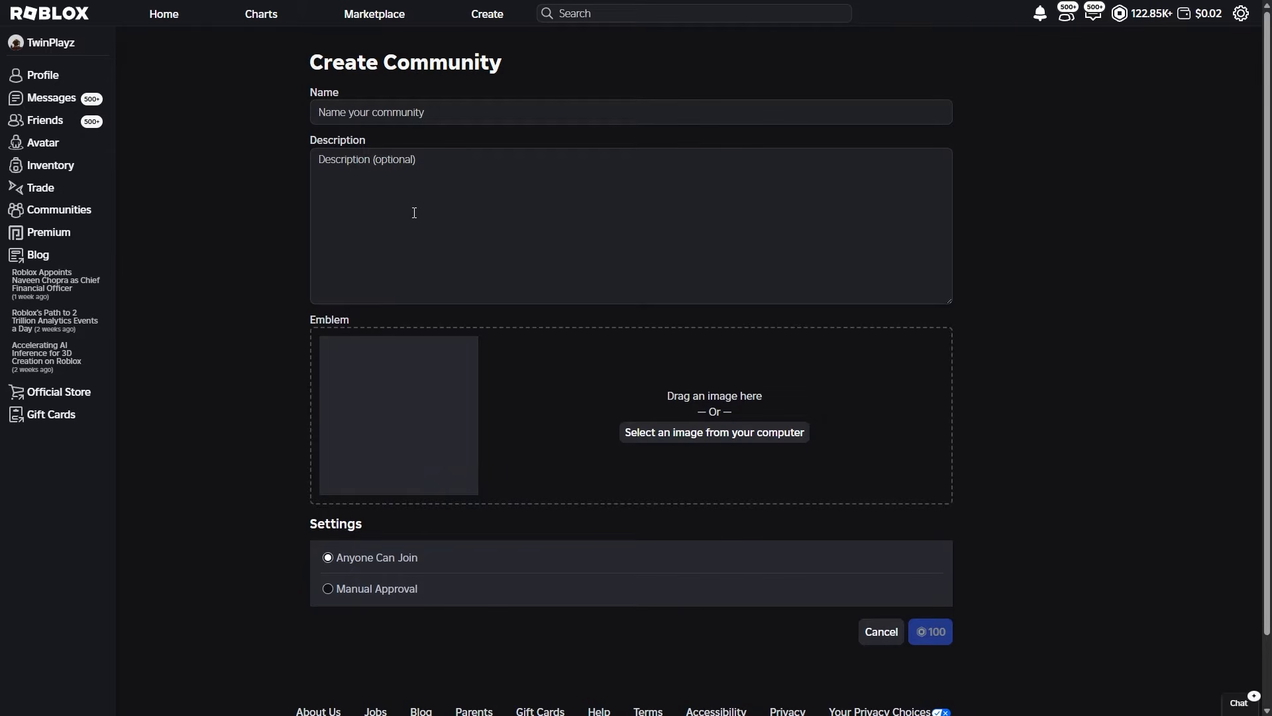
{"action": "left_click", "coordinate": [435, 113]}
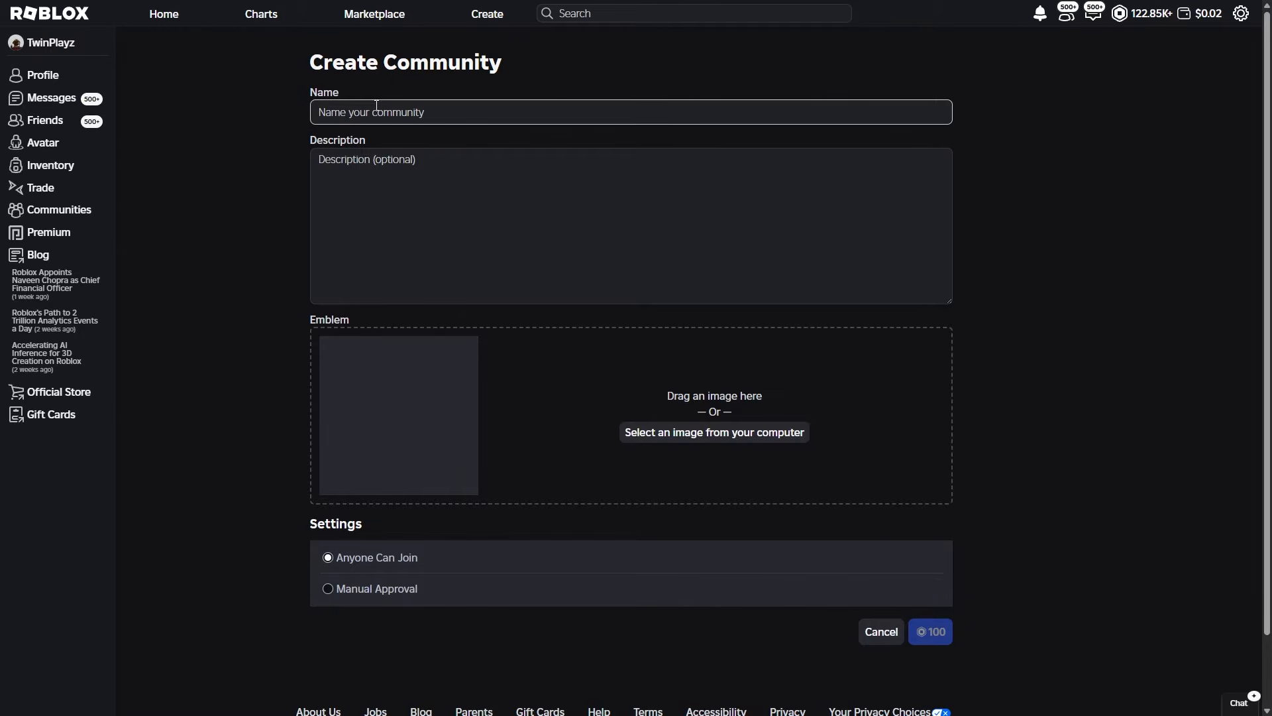
{"action": "left_click", "coordinate": [368, 178]}
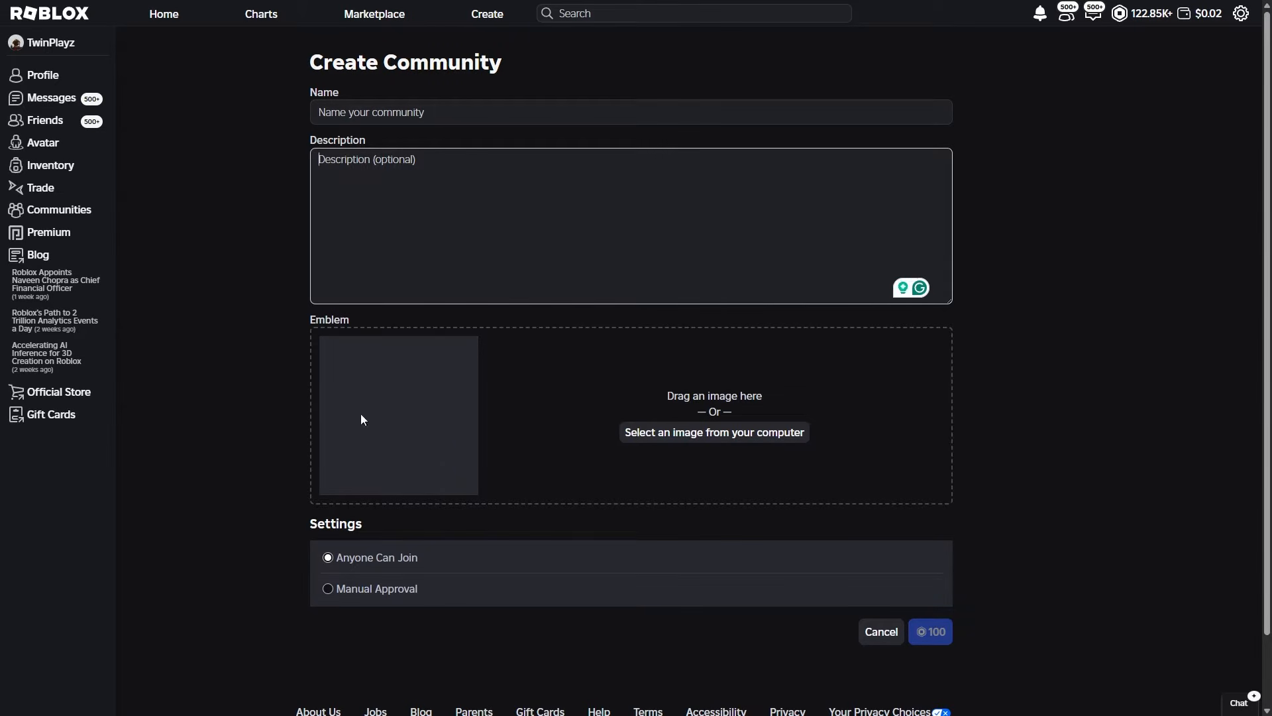
- Try out the Manual Approval and Anyone Can Join options for the new community, and cancel its creation
{"action": "left_click", "coordinate": [365, 599]}
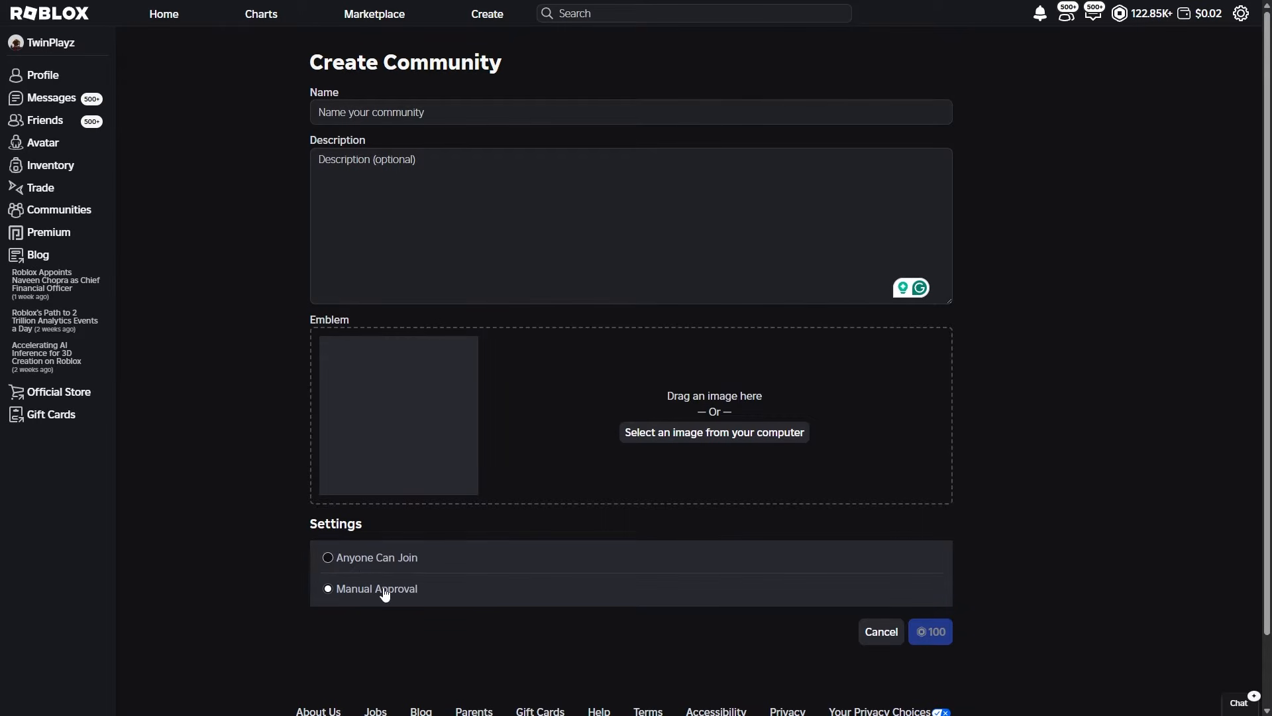
{"action": "left_click", "coordinate": [362, 564]}
{"action": "left_click", "coordinate": [375, 595]}
{"action": "left_click", "coordinate": [382, 558]}
{"action": "left_click", "coordinate": [375, 596]}
{"action": "left_click", "coordinate": [386, 556]}
{"action": "left_click", "coordinate": [380, 587]}
{"action": "left_click", "coordinate": [385, 556]}
{"action": "left_click", "coordinate": [378, 594]}
{"action": "left_click", "coordinate": [879, 638]}
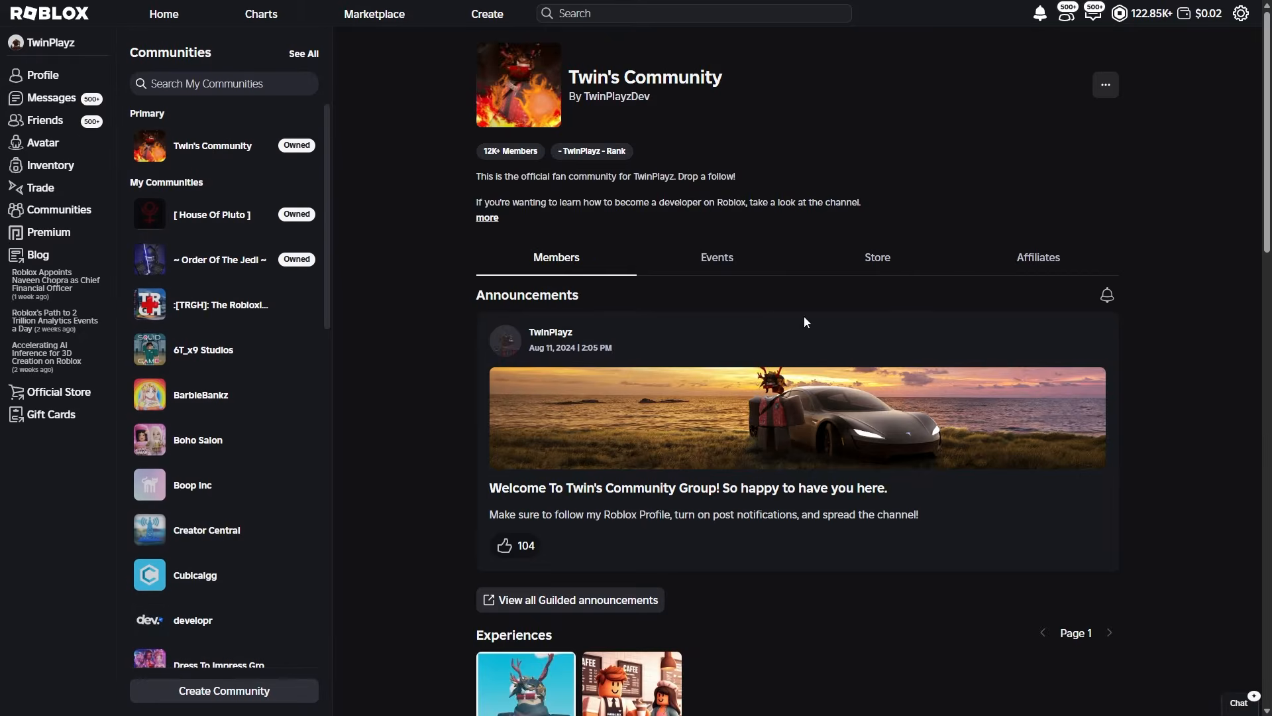
- Open the configuration page of Twin's Community and review its emblem, description, owner and name information
{"action": "scroll", "coordinate": [782, 358], "scroll_direction": "down", "scroll_amount": 3}
{"action": "scroll", "coordinate": [751, 407], "scroll_direction": "up", "scroll_amount": 2}
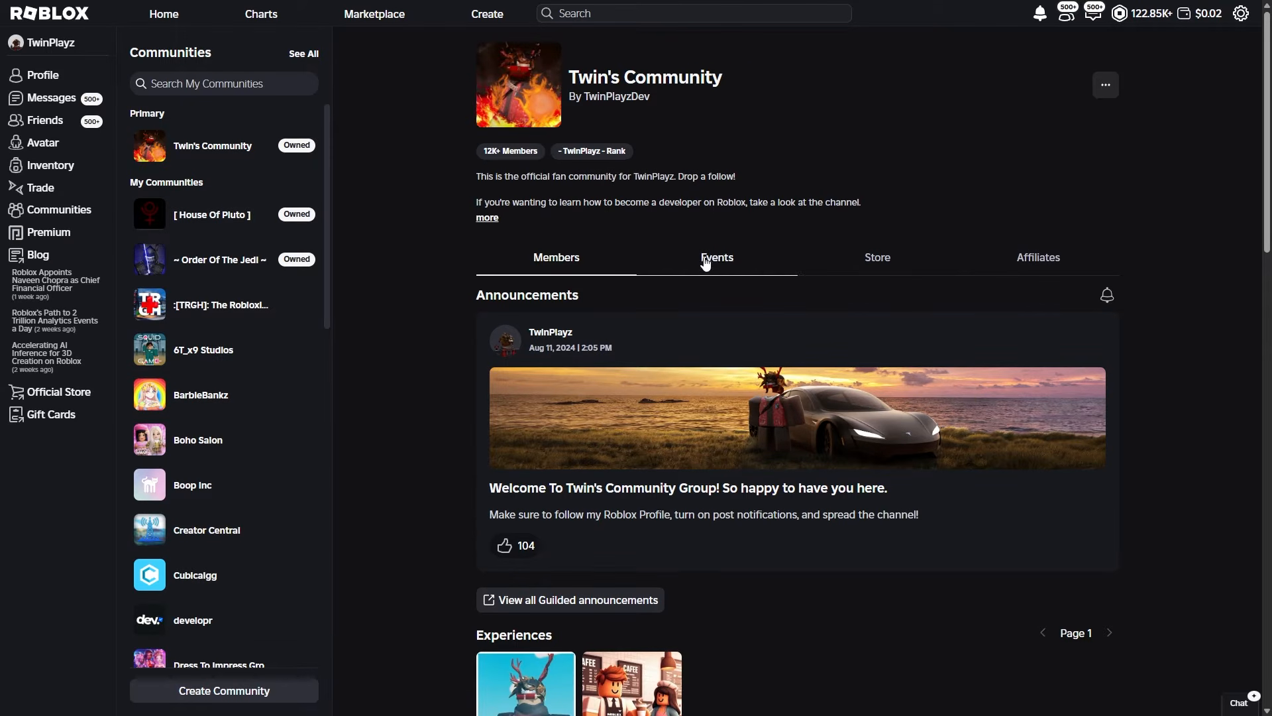
{"action": "left_click", "coordinate": [1108, 86]}
{"action": "left_click", "coordinate": [868, 149]}
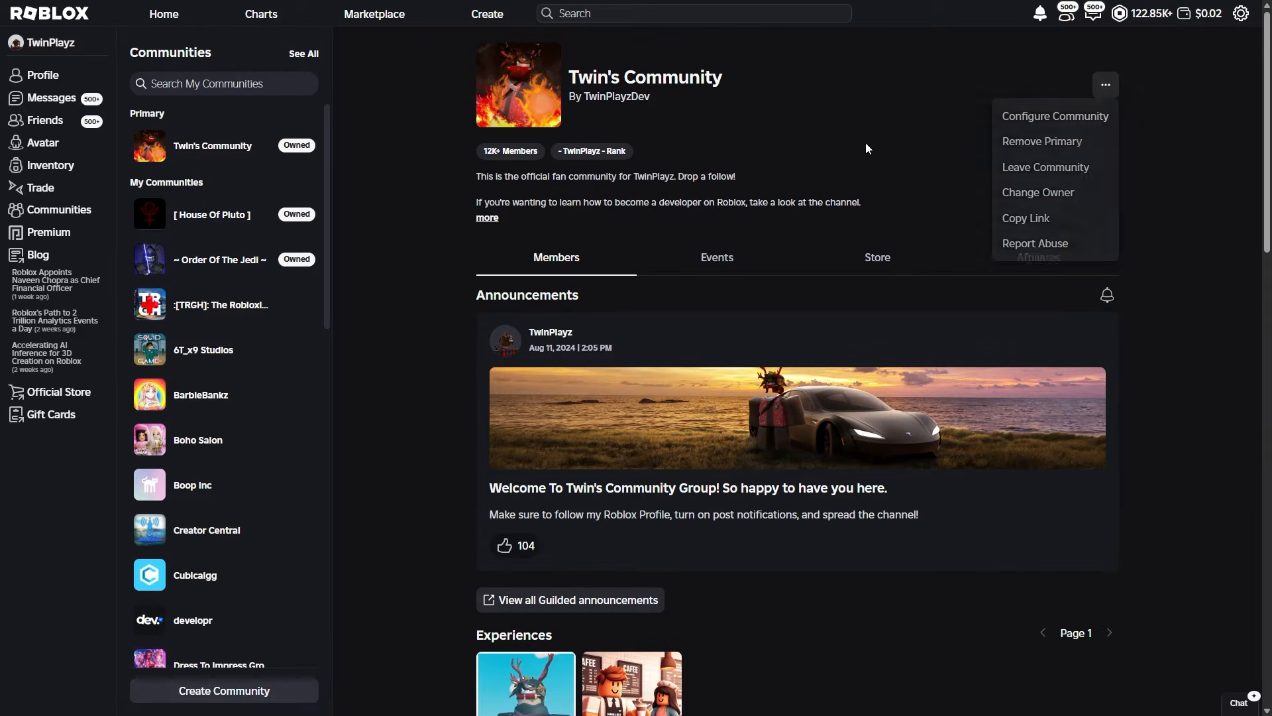
{"action": "left_click", "coordinate": [1106, 86]}
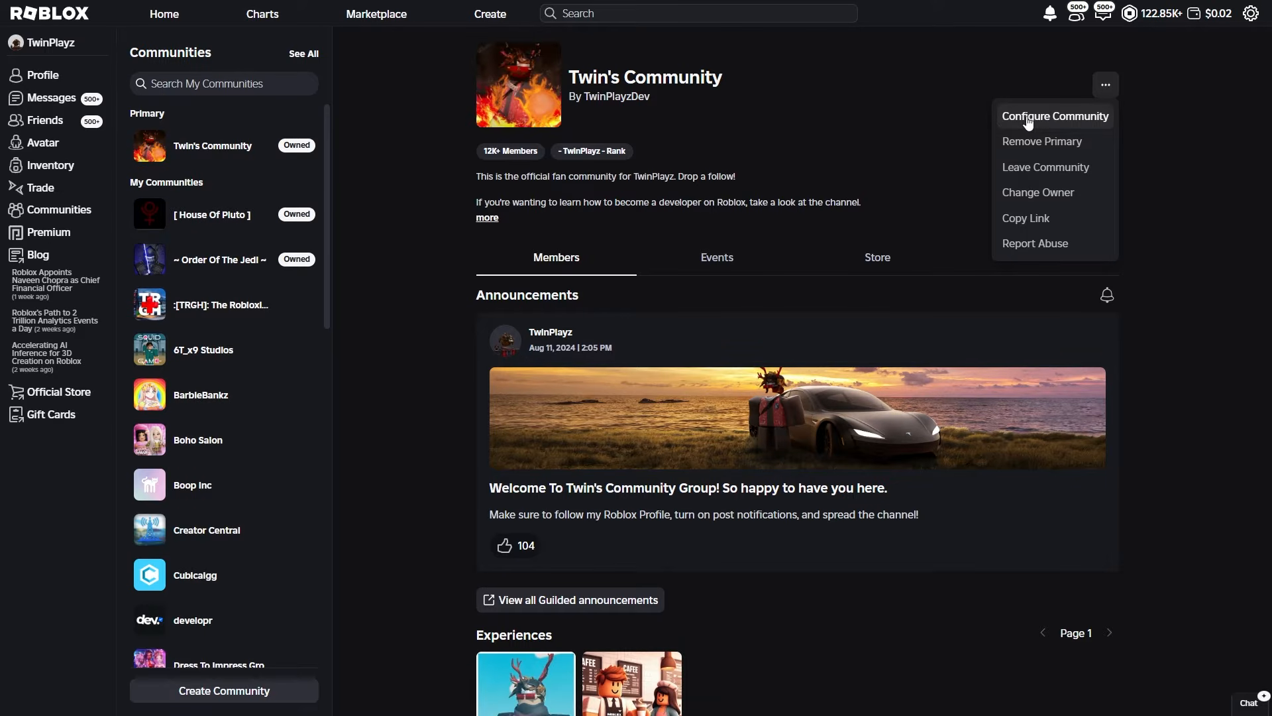
{"action": "left_click", "coordinate": [1027, 118]}
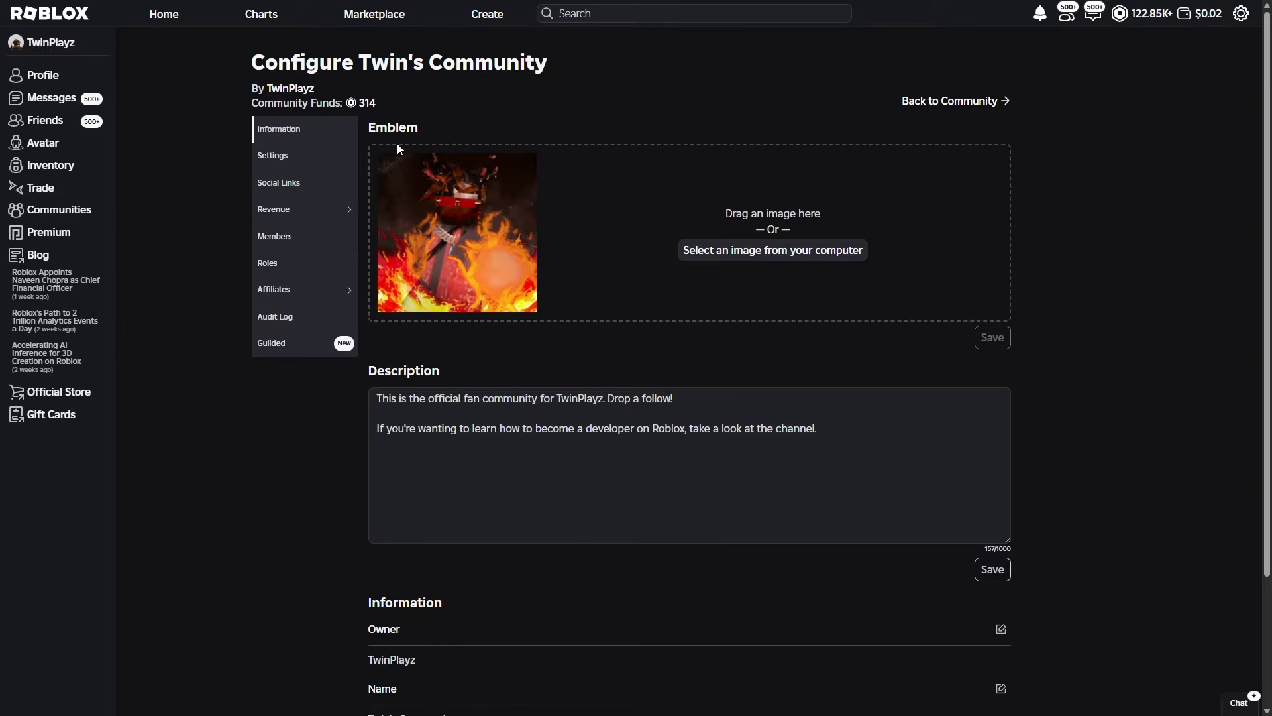
{"action": "scroll", "coordinate": [642, 428], "scroll_direction": "down", "scroll_amount": 3}
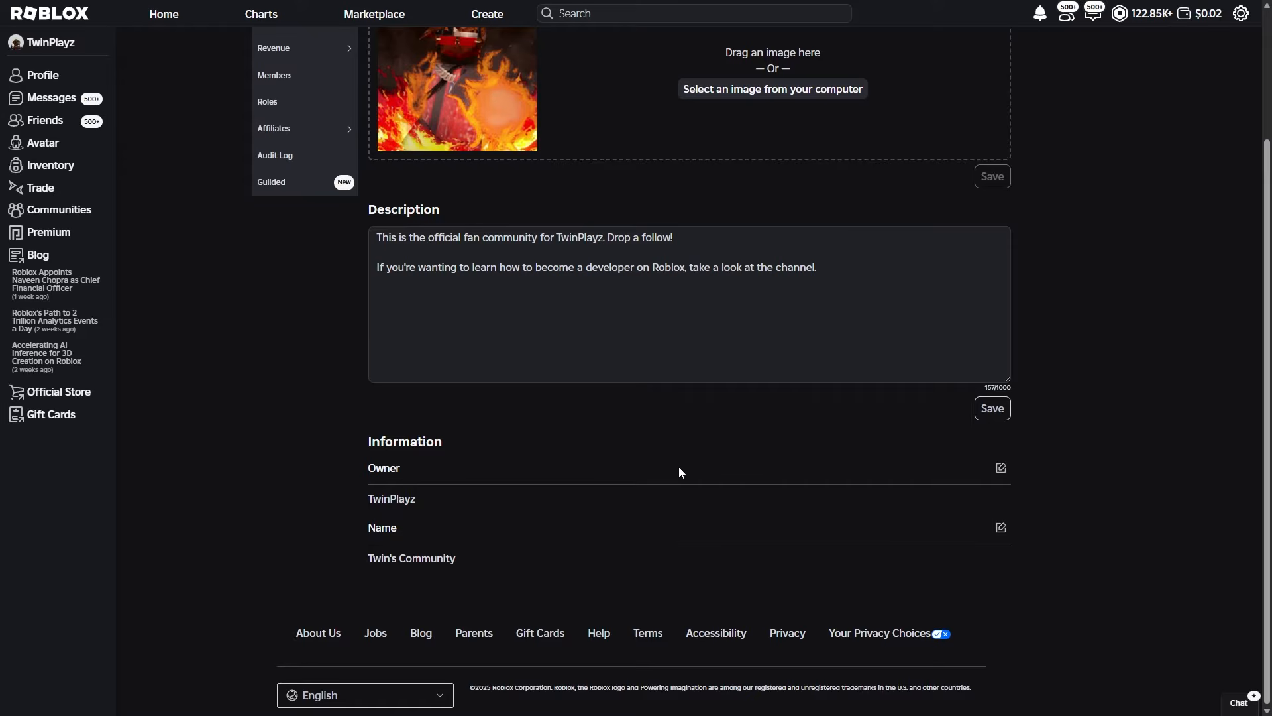
{"action": "scroll", "coordinate": [681, 473], "scroll_direction": "up", "scroll_amount": 3}
- Switch the public visibility of community funds on and back off in the community's settings
{"action": "left_click", "coordinate": [339, 153]}
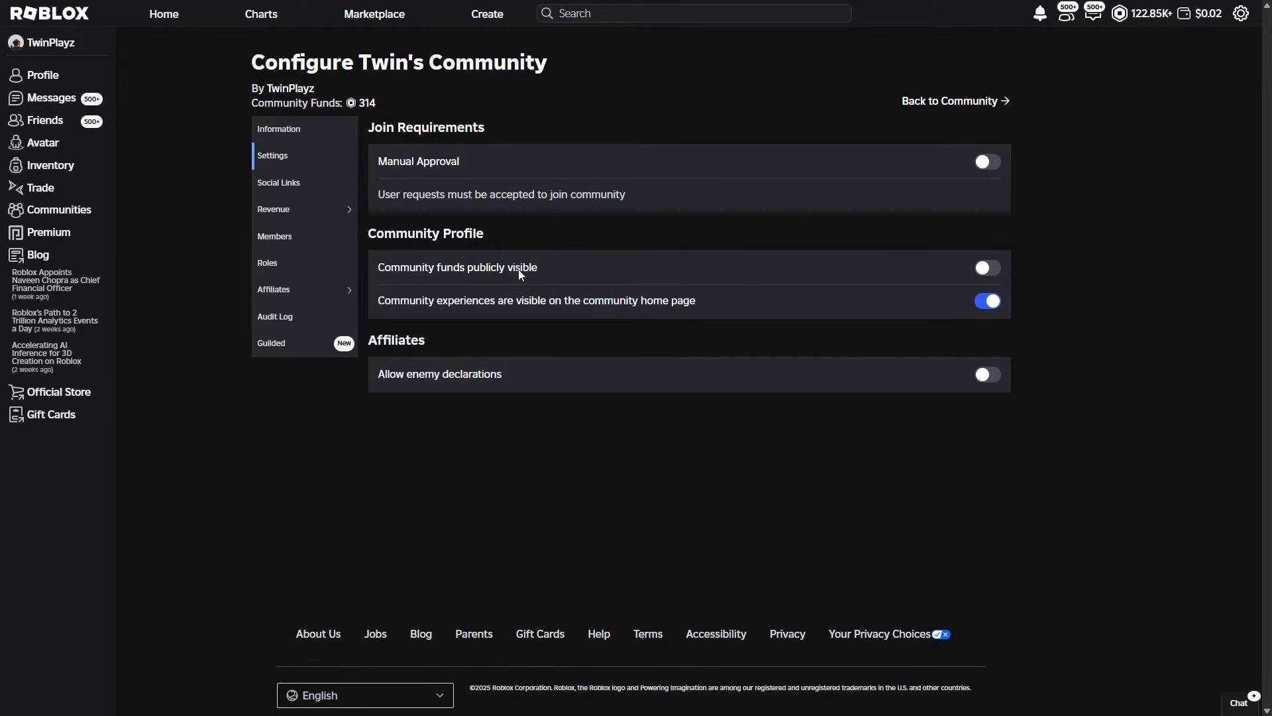
{"action": "mouse_move", "coordinate": [540, 269]}
{"action": "left_mouse_down"}
{"action": "mouse_move", "coordinate": [379, 270]}
{"action": "mouse_move", "coordinate": [537, 271]}
{"action": "left_mouse_up"}
{"action": "left_click", "coordinate": [379, 270]}
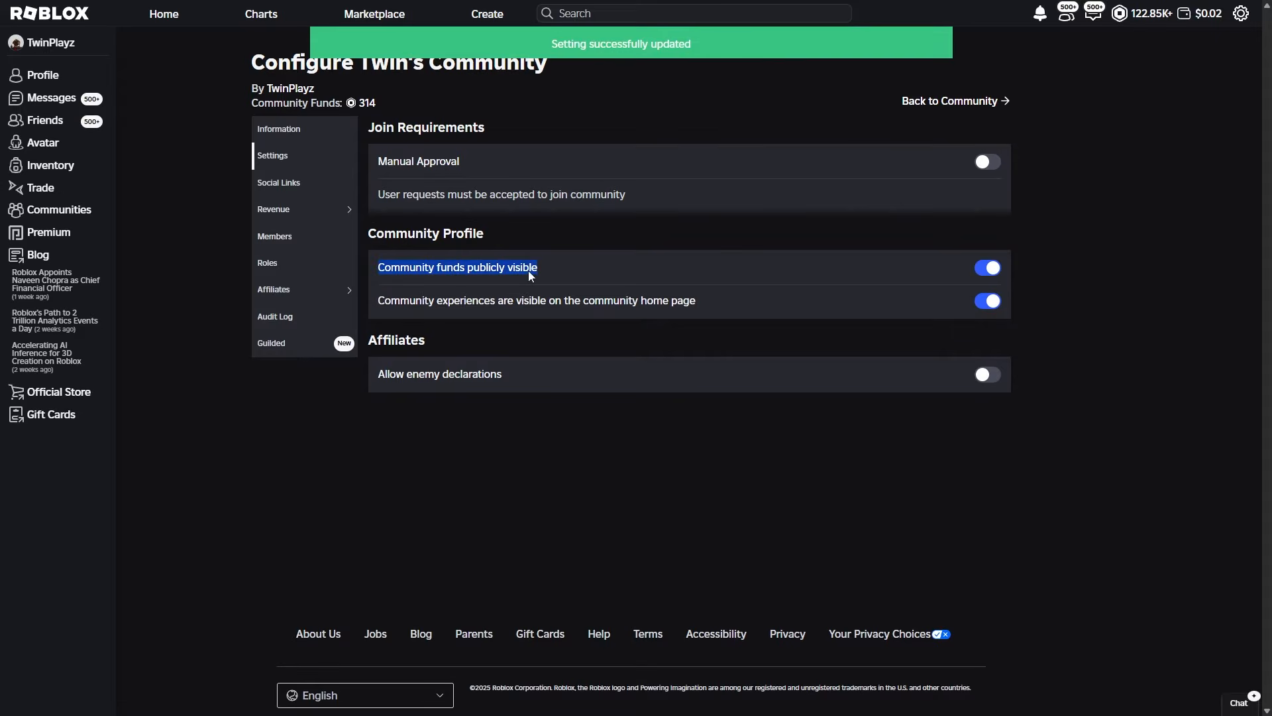
{"action": "left_click", "coordinate": [997, 269]}
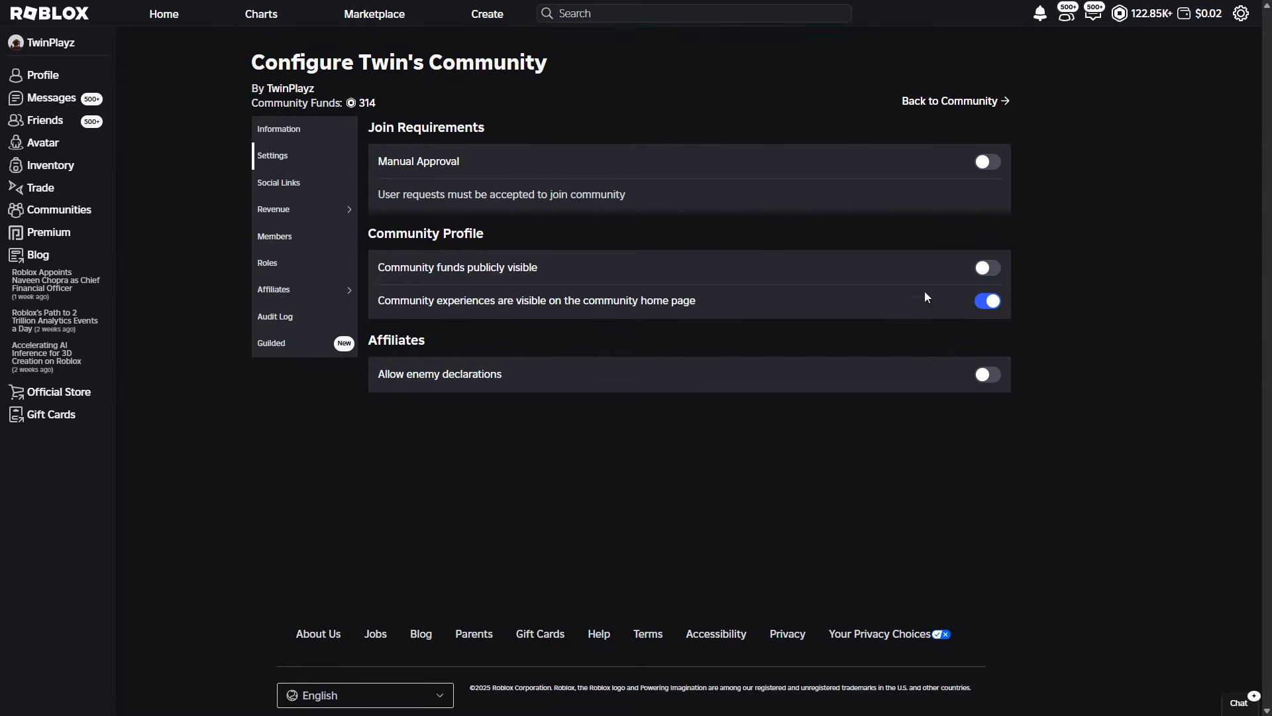
- Review the community's social links, and examine its revenue summary and sales of goods
{"action": "left_click", "coordinate": [415, 99]}
{"action": "left_click", "coordinate": [334, 184]}
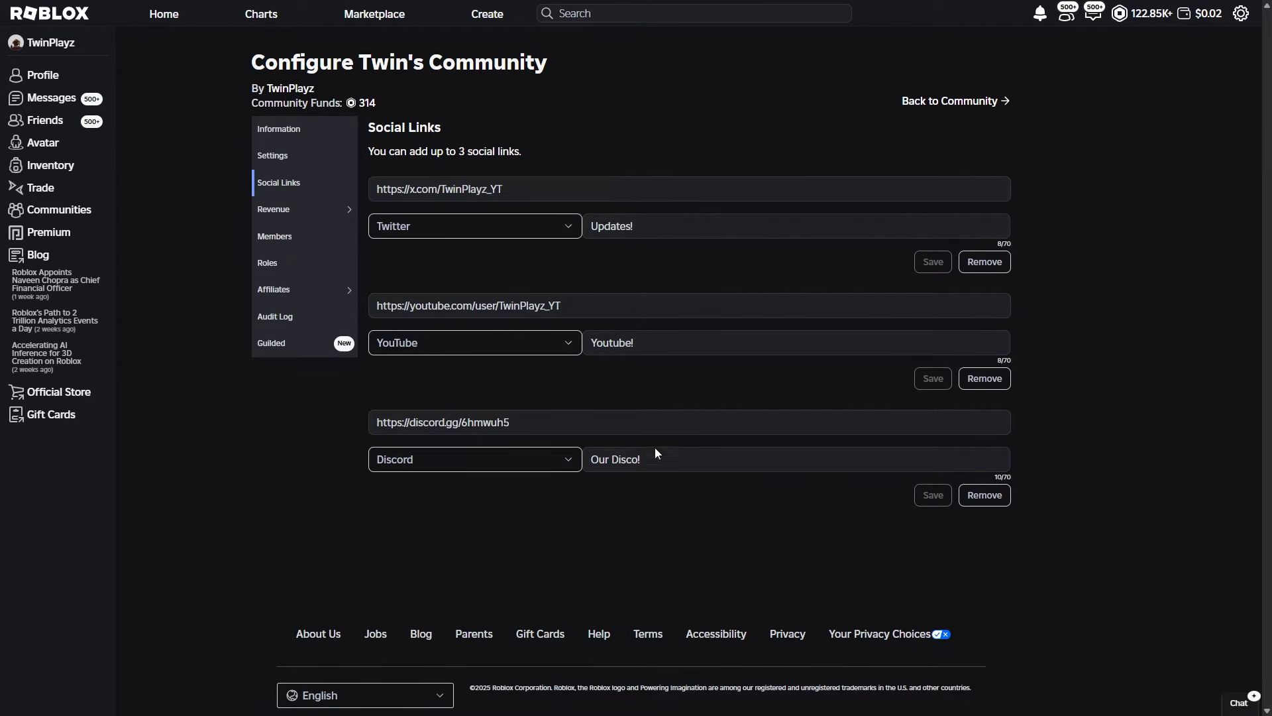
{"action": "left_click", "coordinate": [327, 217]}
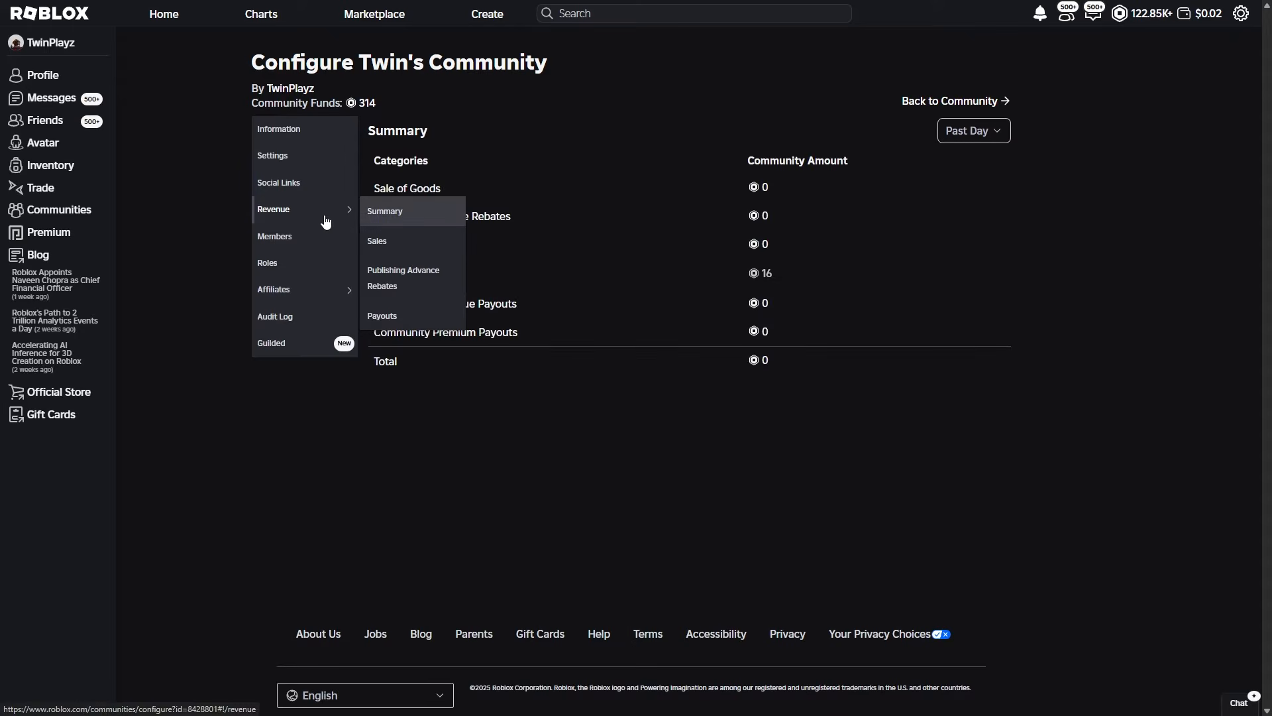
{"action": "left_click", "coordinate": [406, 247]}
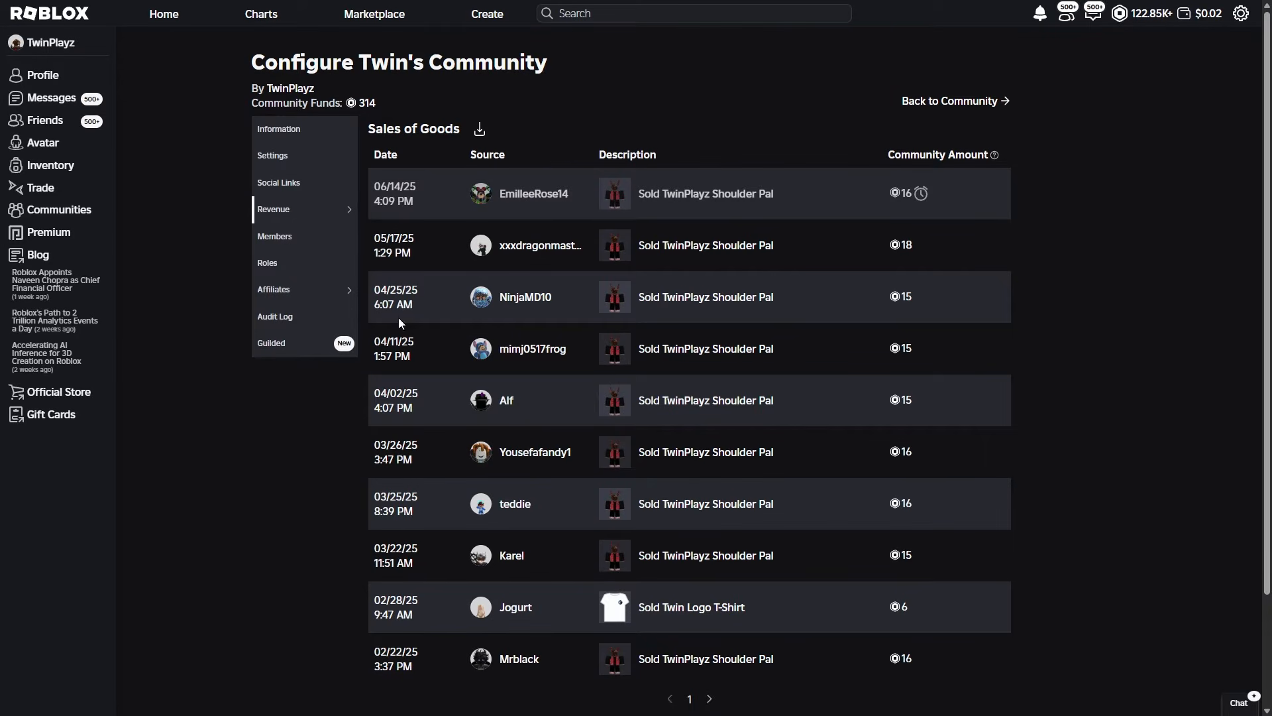
{"action": "left_click", "coordinate": [322, 209]}
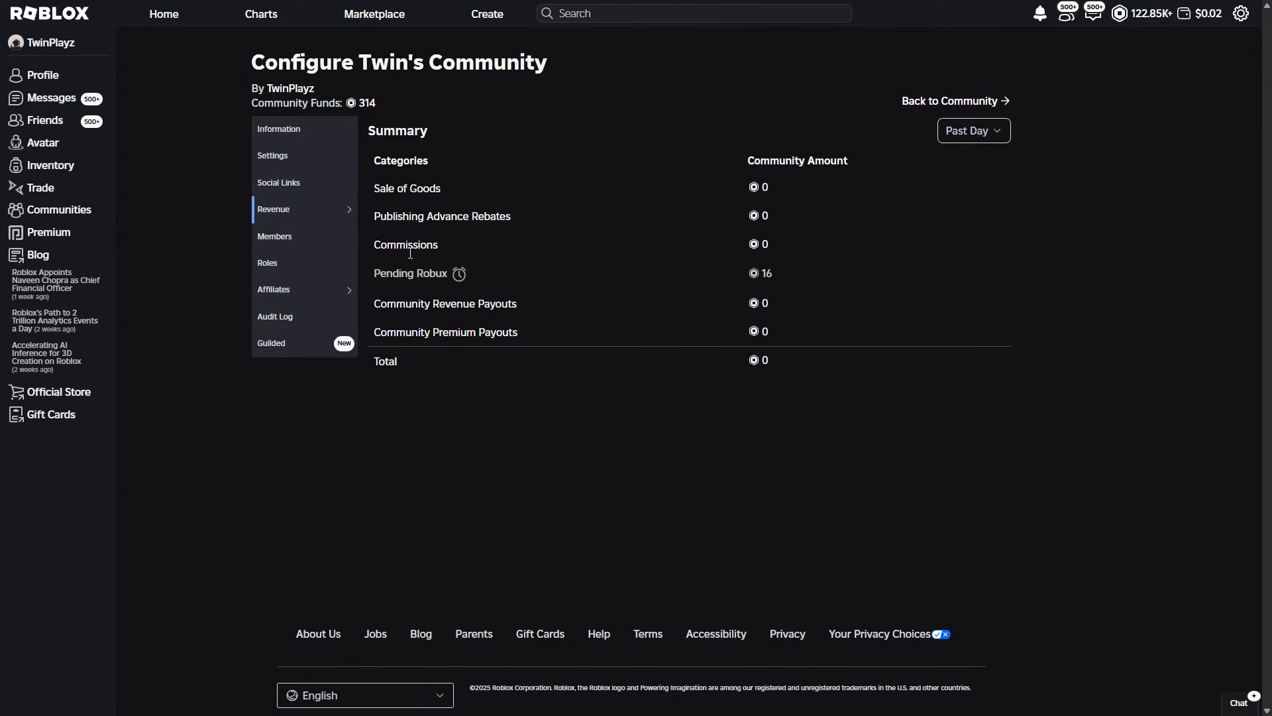
- View the community's revenue payouts in Creator Hub, exit full screen and return to the community configuration
{"action": "mouse_move", "coordinate": [319, 206]}
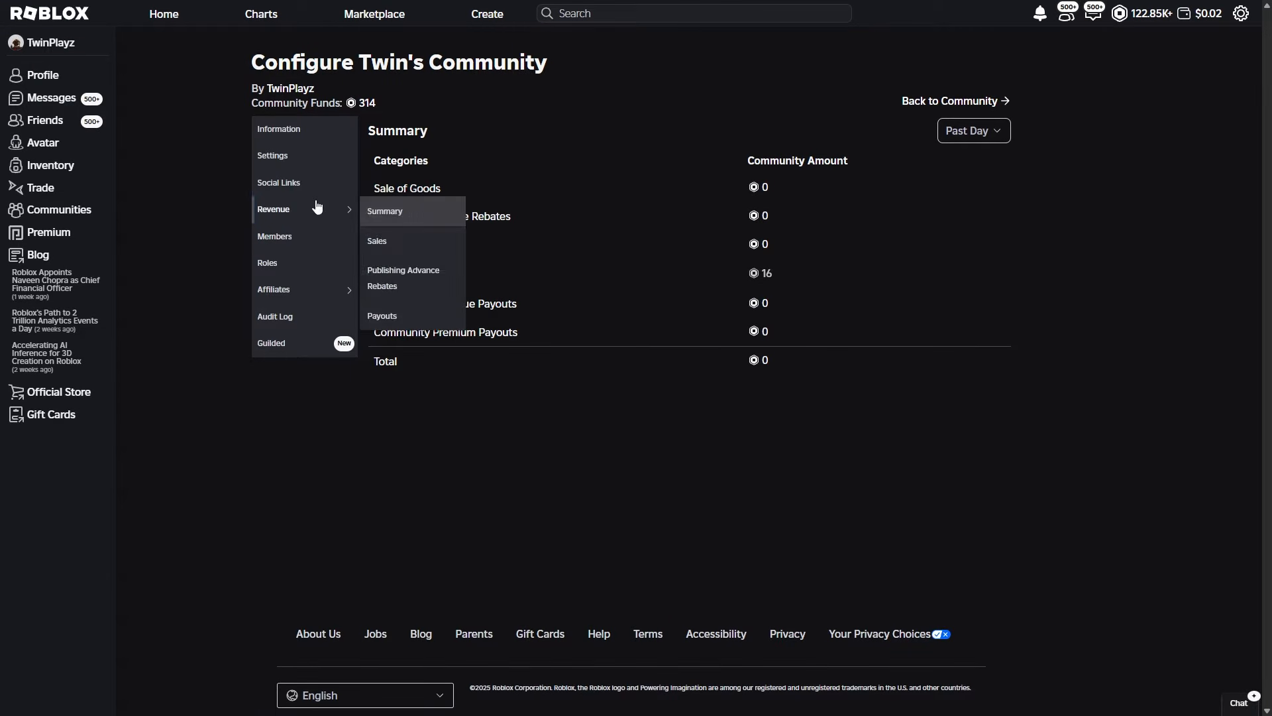
{"action": "left_click", "coordinate": [420, 316]}
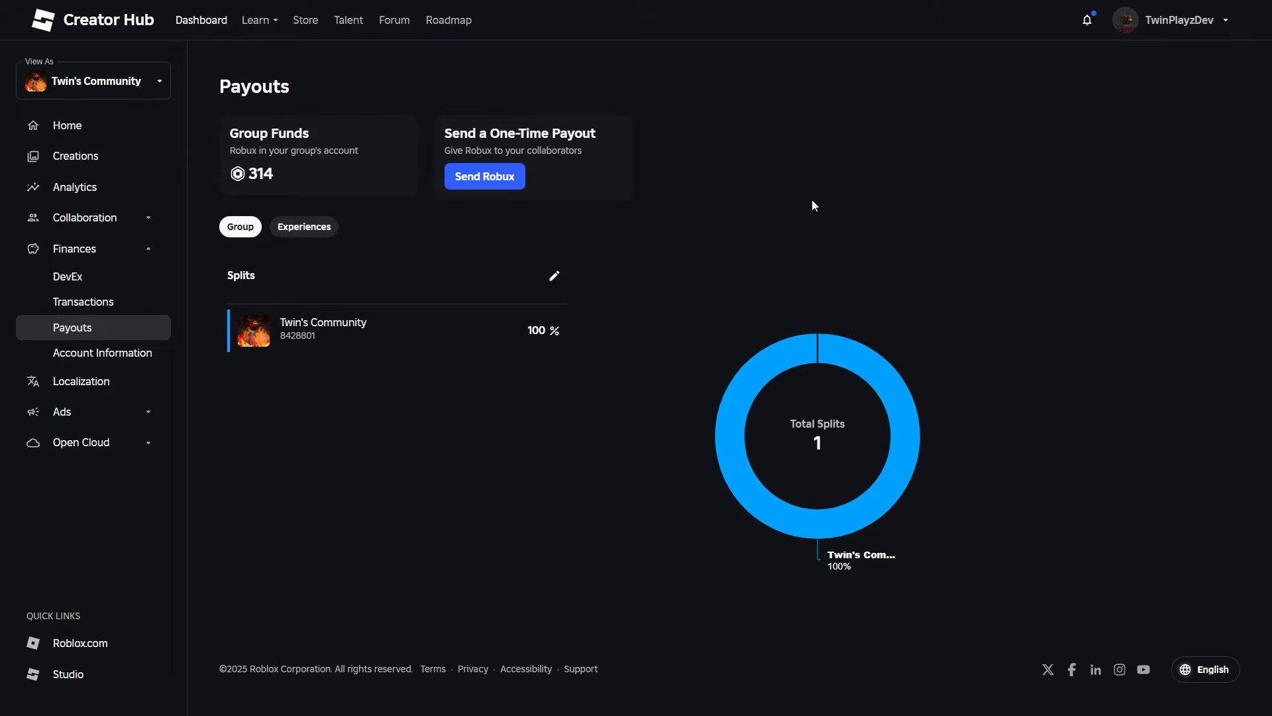
{"action": "key", "text": "F11"}
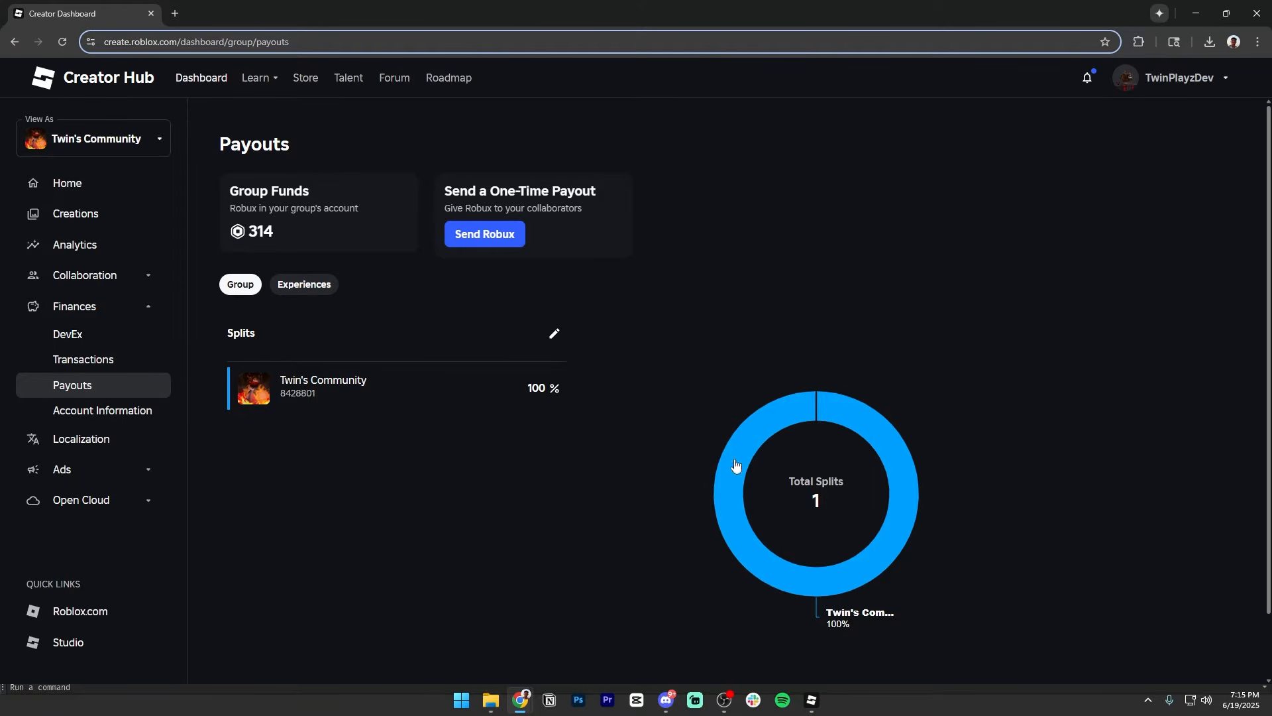
{"action": "left_click", "coordinate": [14, 41]}
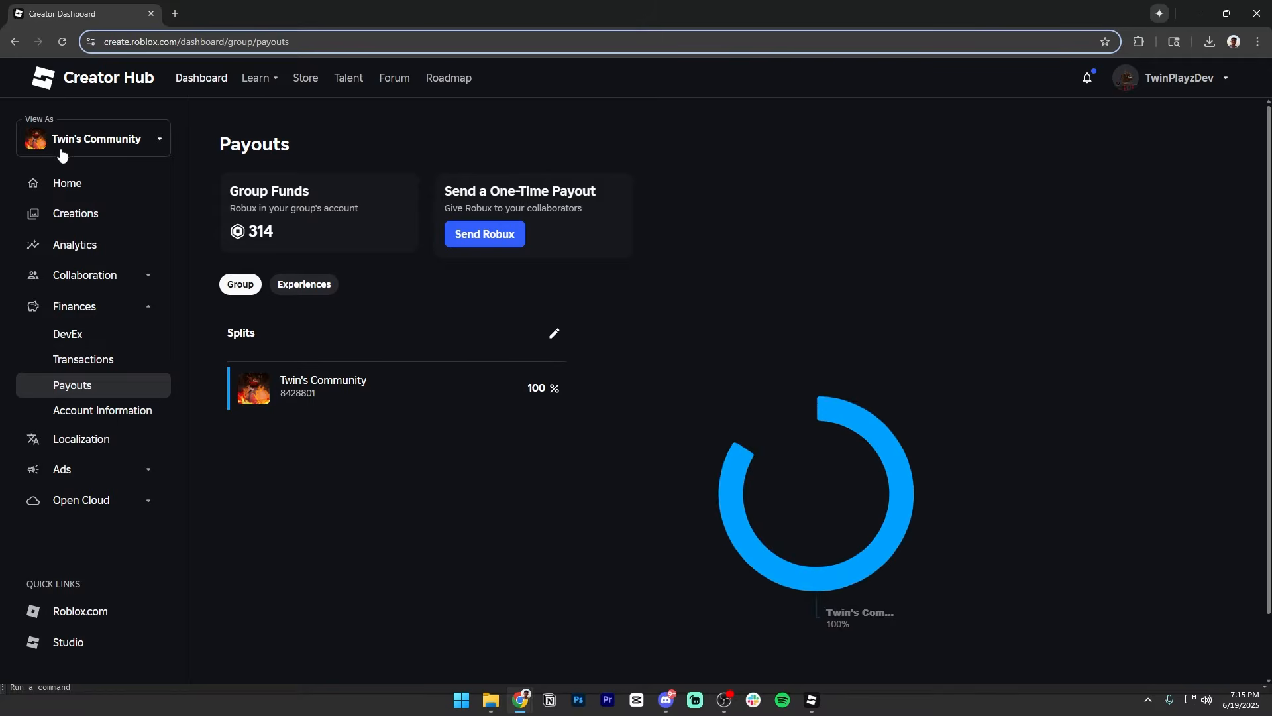
{"action": "left_click", "coordinate": [14, 41]}
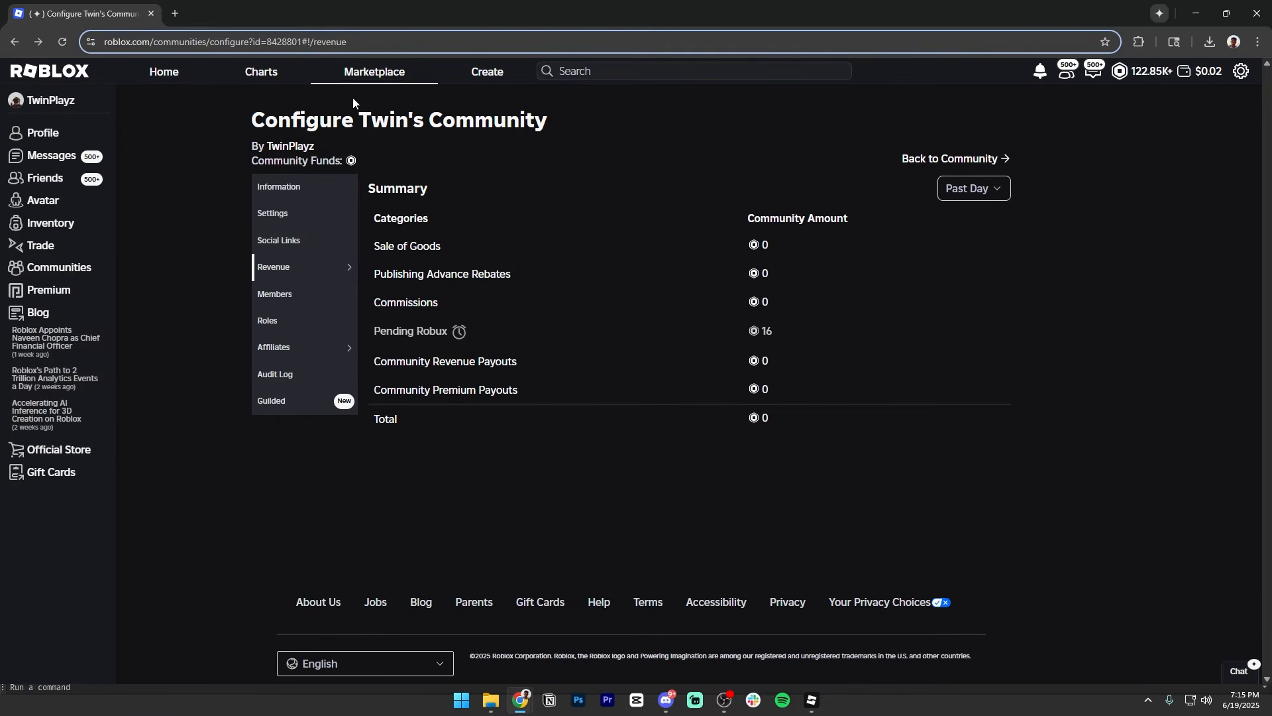
- Review the community's member list and its role filter options, and view the banned users
{"action": "left_click", "coordinate": [329, 303]}
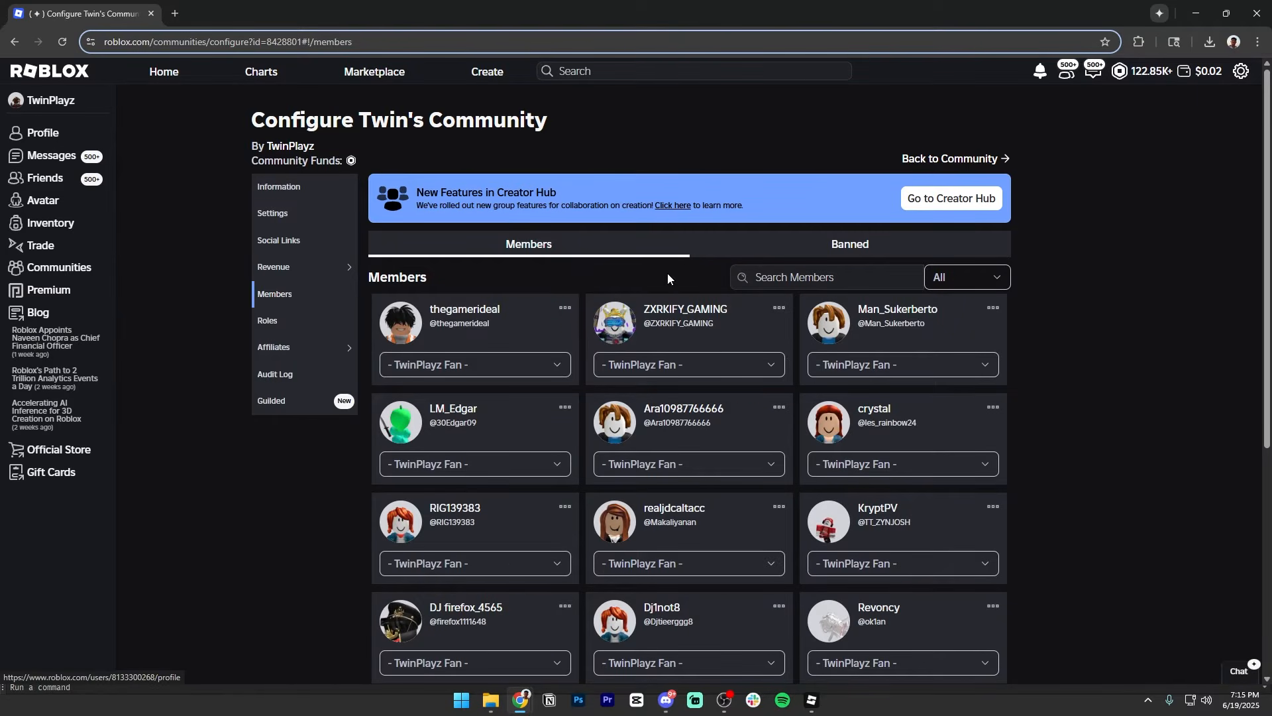
{"action": "left_click", "coordinate": [1000, 288]}
{"action": "scroll", "coordinate": [984, 358], "scroll_direction": "down", "scroll_amount": 3}
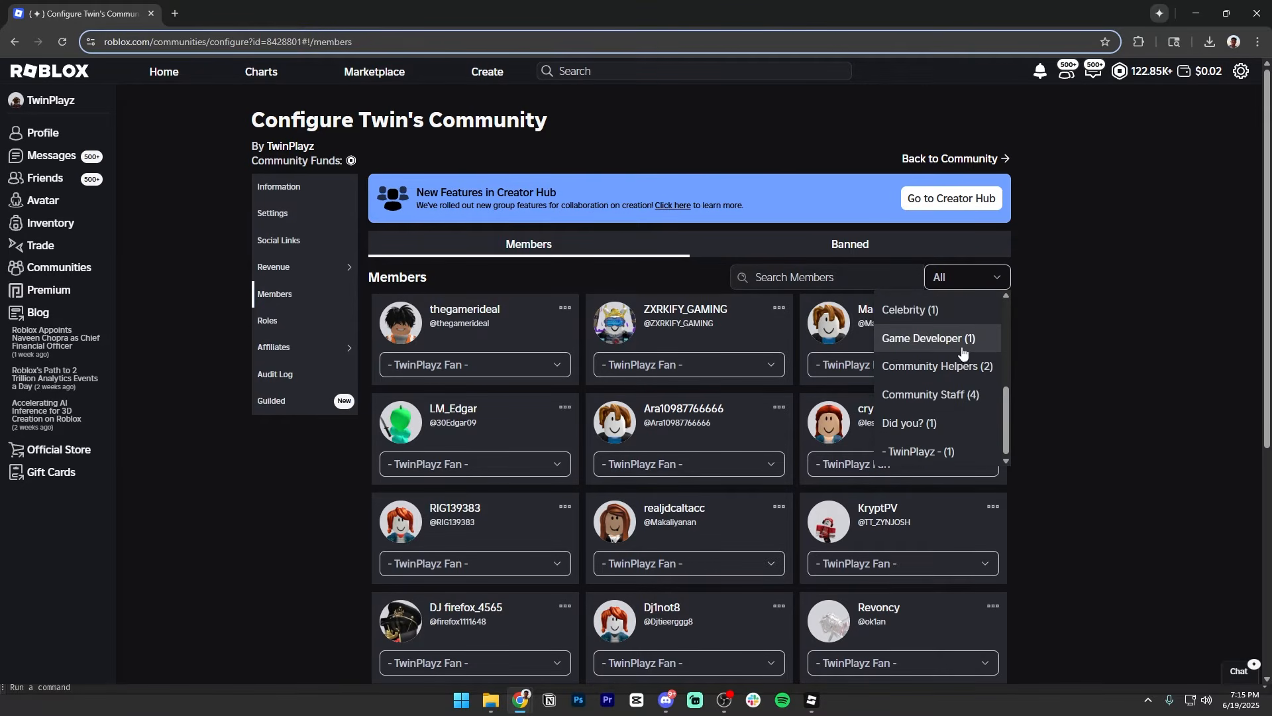
{"action": "scroll", "coordinate": [988, 364], "scroll_direction": "up", "scroll_amount": 3}
{"action": "left_click", "coordinate": [1063, 288]}
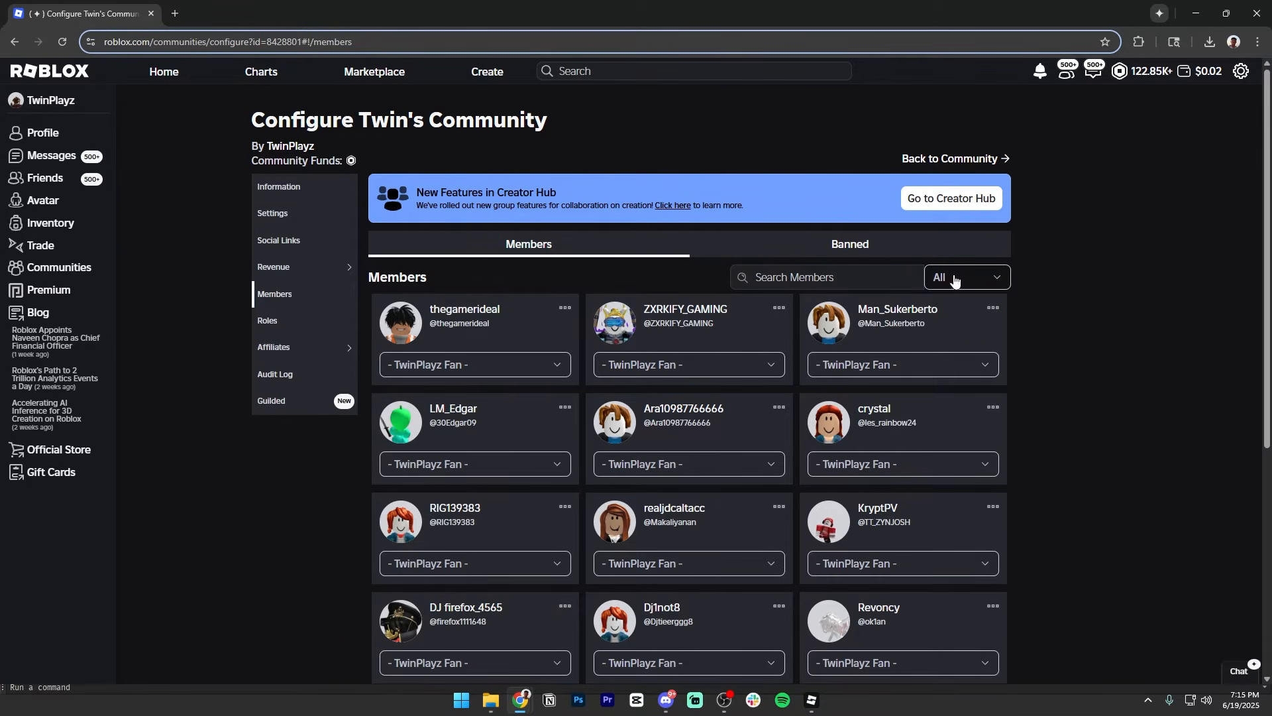
{"action": "left_click", "coordinate": [821, 239]}
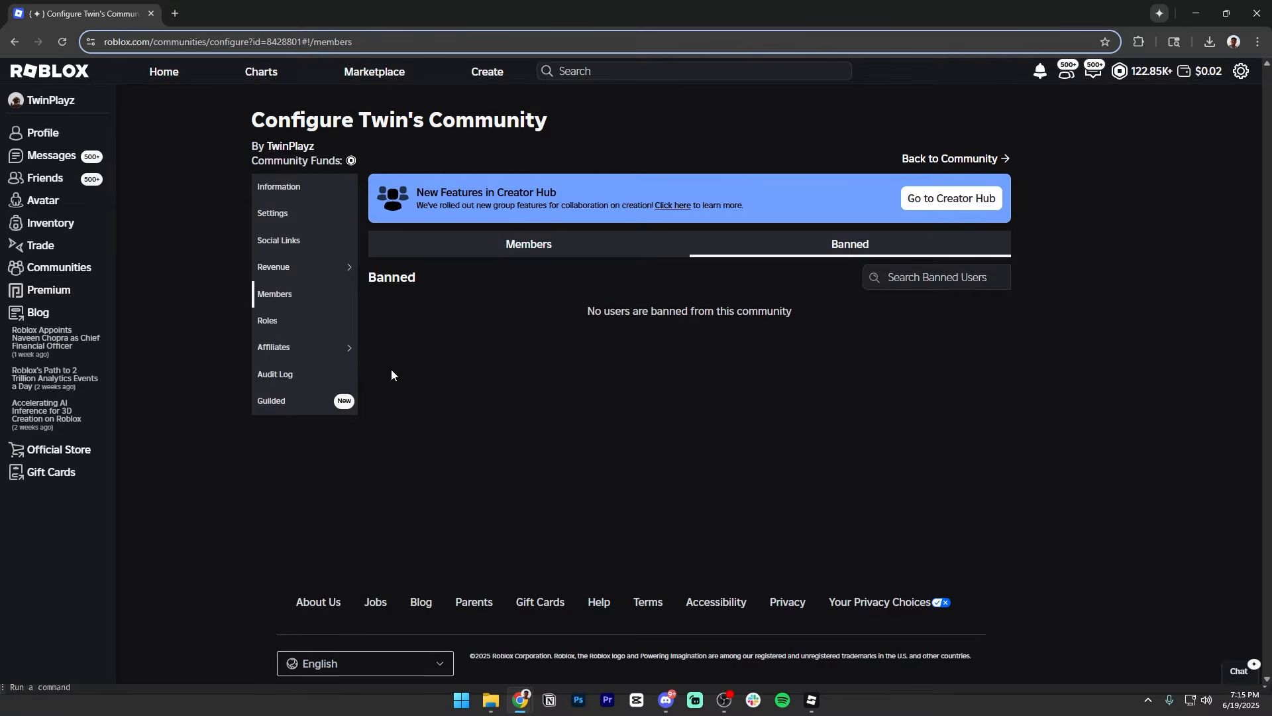
- Open the community's roles in full screen and review the permissions of the Celebrity role
{"action": "left_click", "coordinate": [268, 321]}
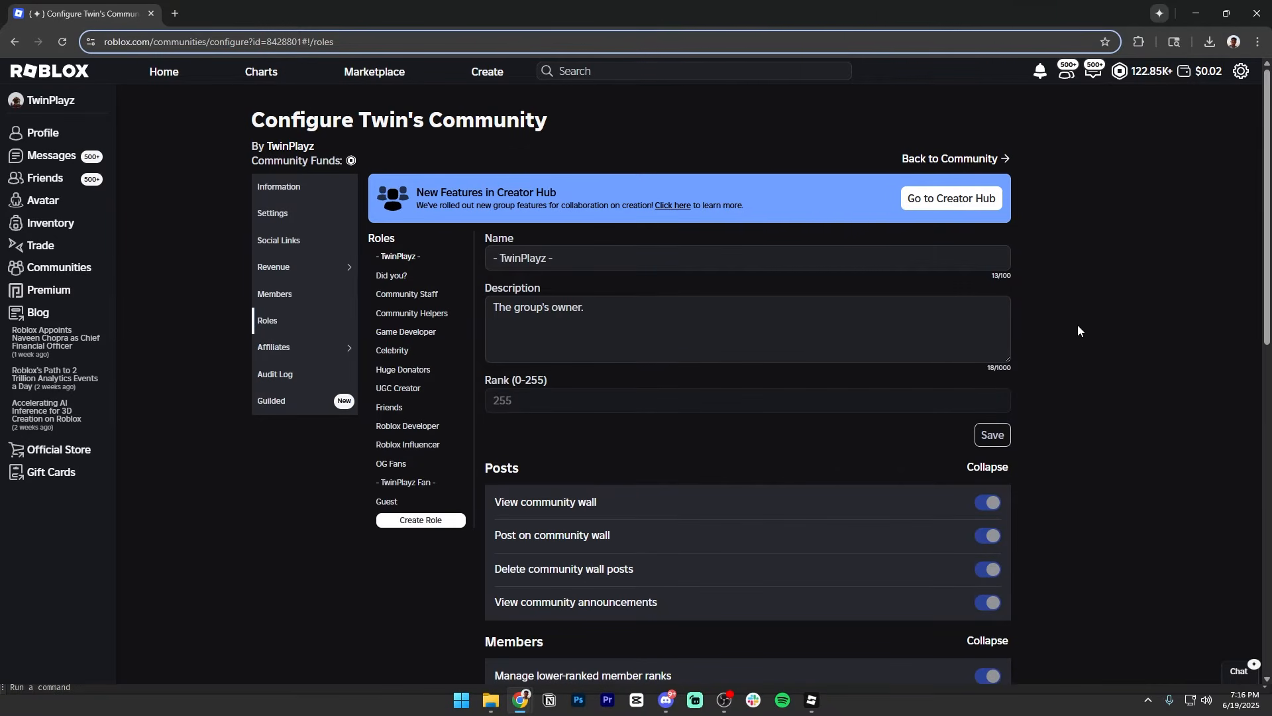
{"action": "key", "text": "F11"}
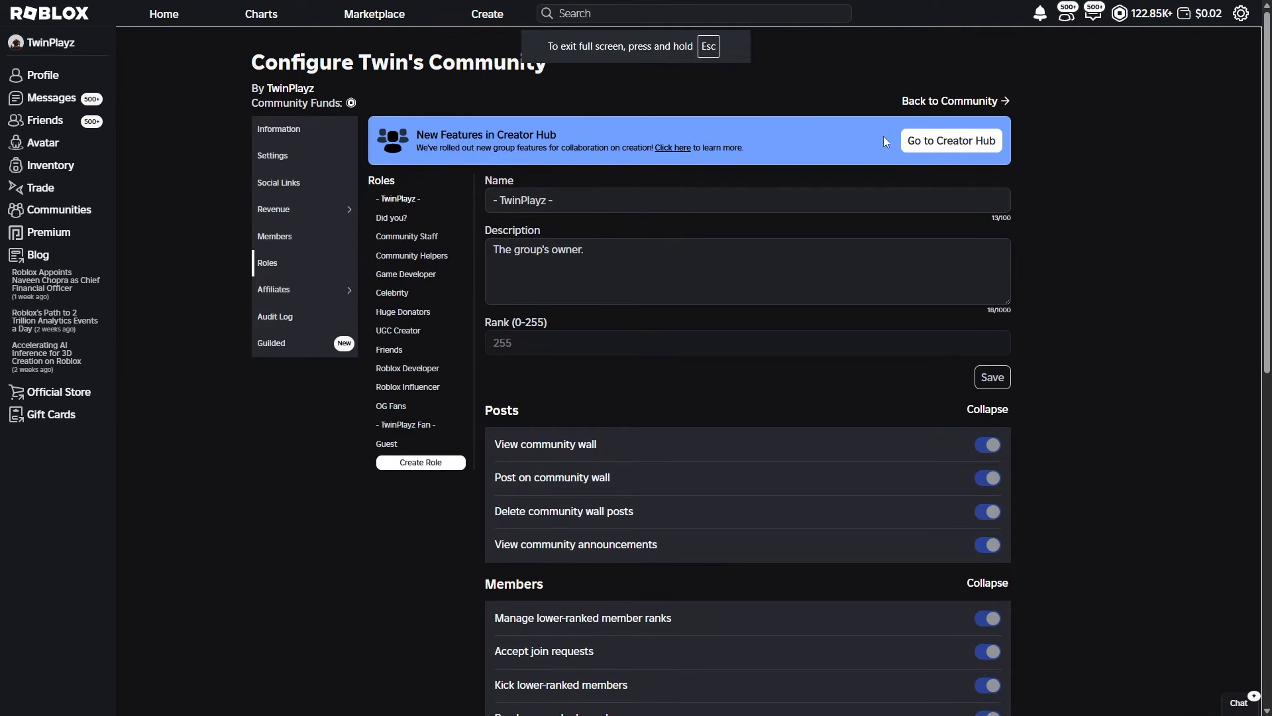
{"action": "left_click", "coordinate": [405, 275]}
{"action": "left_click", "coordinate": [404, 294]}
{"action": "scroll", "coordinate": [738, 373], "scroll_direction": "down", "scroll_amount": 4}
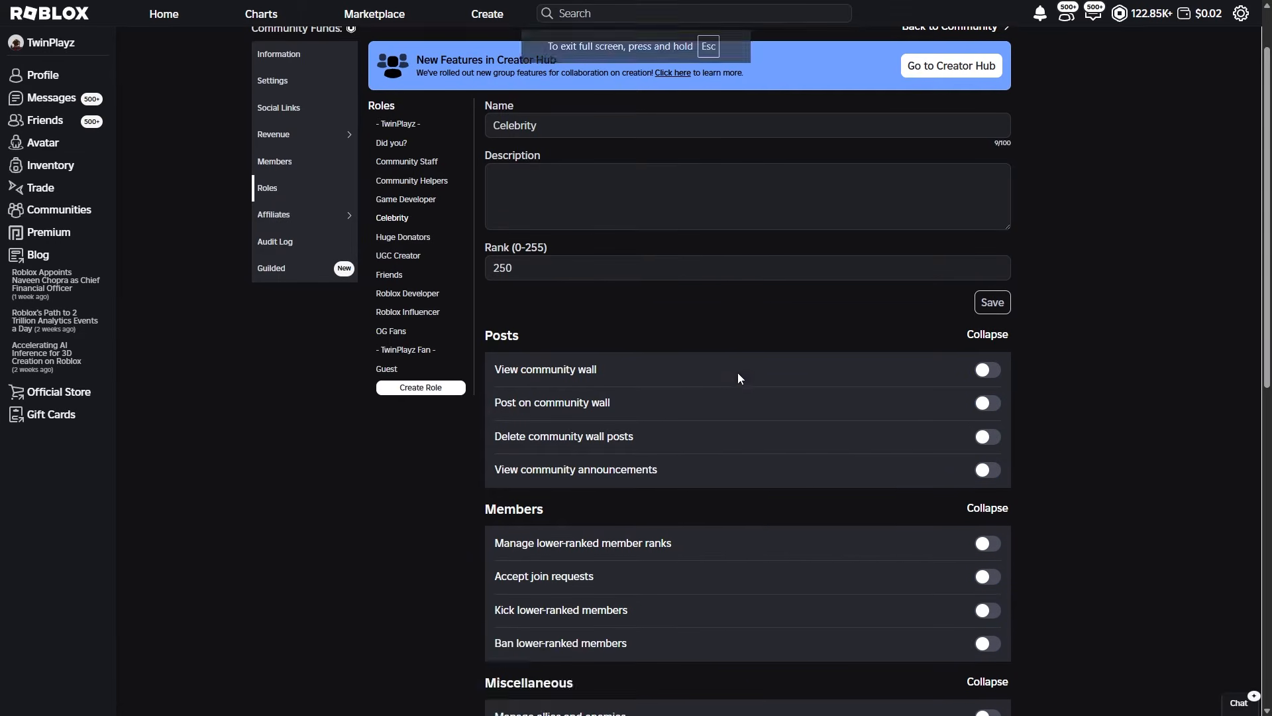
{"action": "scroll", "coordinate": [827, 405], "scroll_direction": "up", "scroll_amount": 5}
- Review the name, description, rank and permissions of the "Did you?" role
{"action": "left_click", "coordinate": [406, 218]}
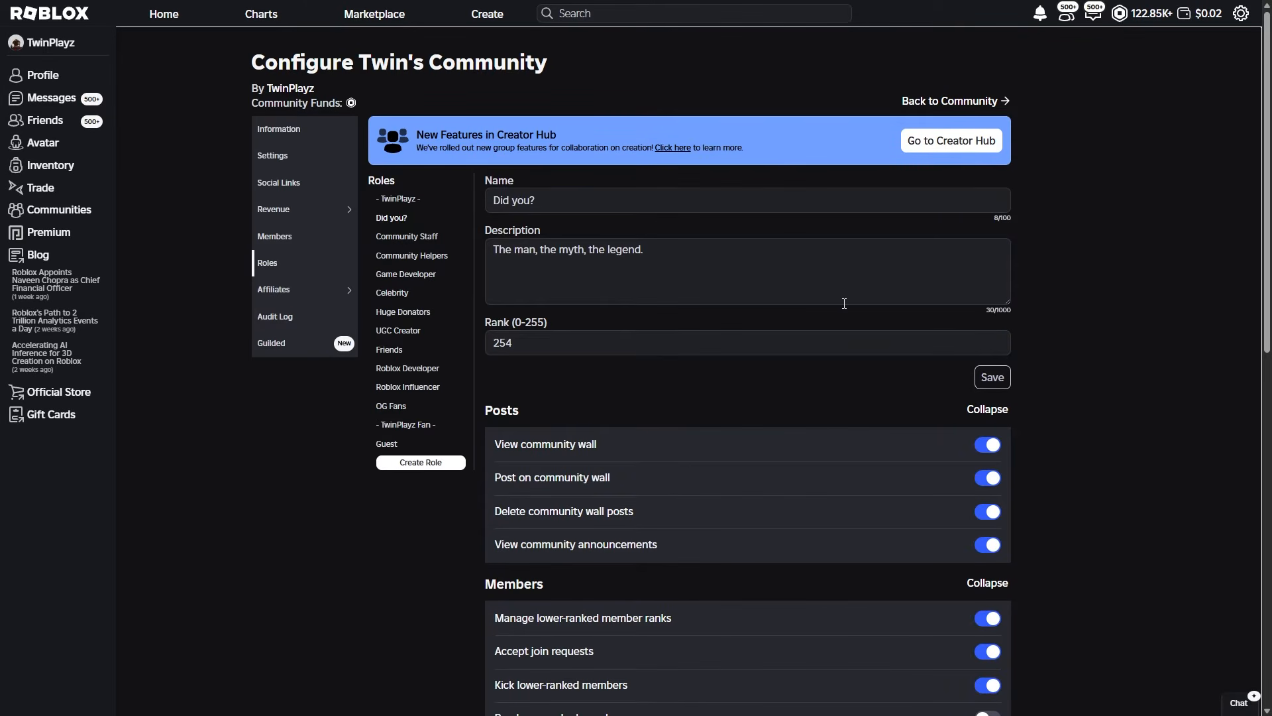
{"action": "scroll", "coordinate": [829, 389], "scroll_direction": "down", "scroll_amount": 6}
{"action": "scroll", "coordinate": [773, 419], "scroll_direction": "up", "scroll_amount": 5}
{"action": "scroll", "coordinate": [774, 397], "scroll_direction": "down", "scroll_amount": 3}
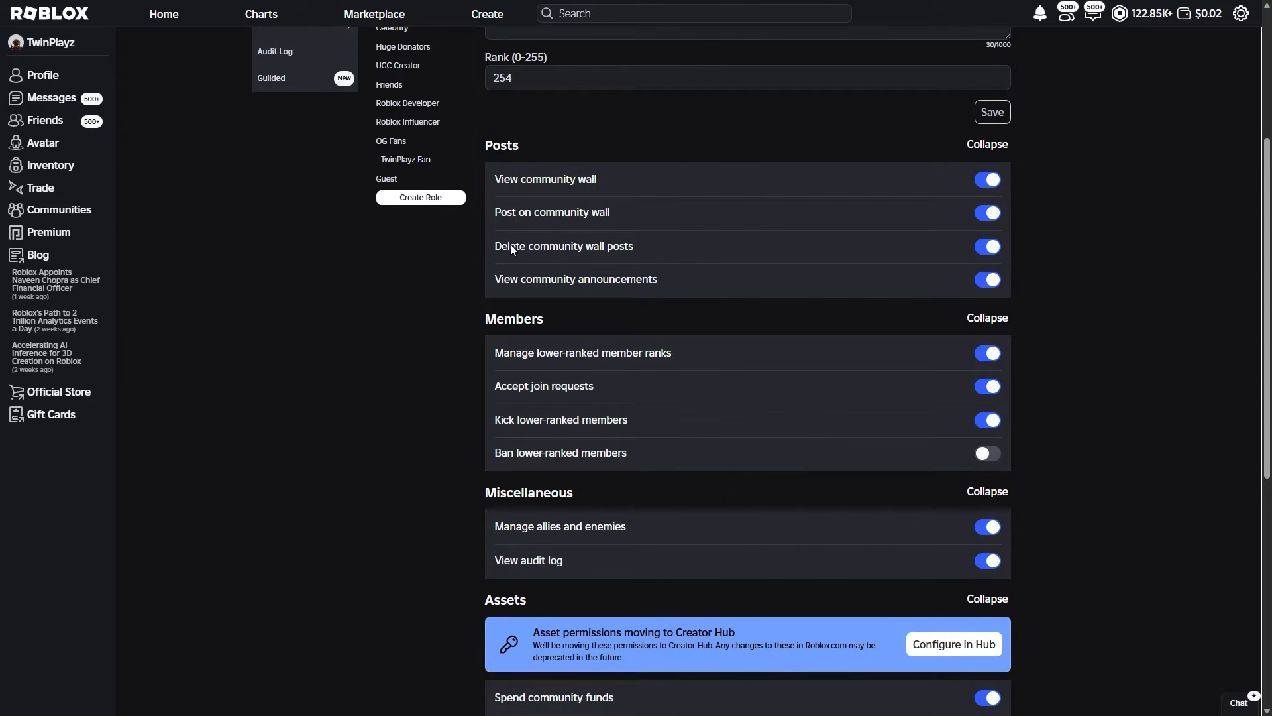
{"action": "scroll", "coordinate": [603, 307], "scroll_direction": "up", "scroll_amount": 4}
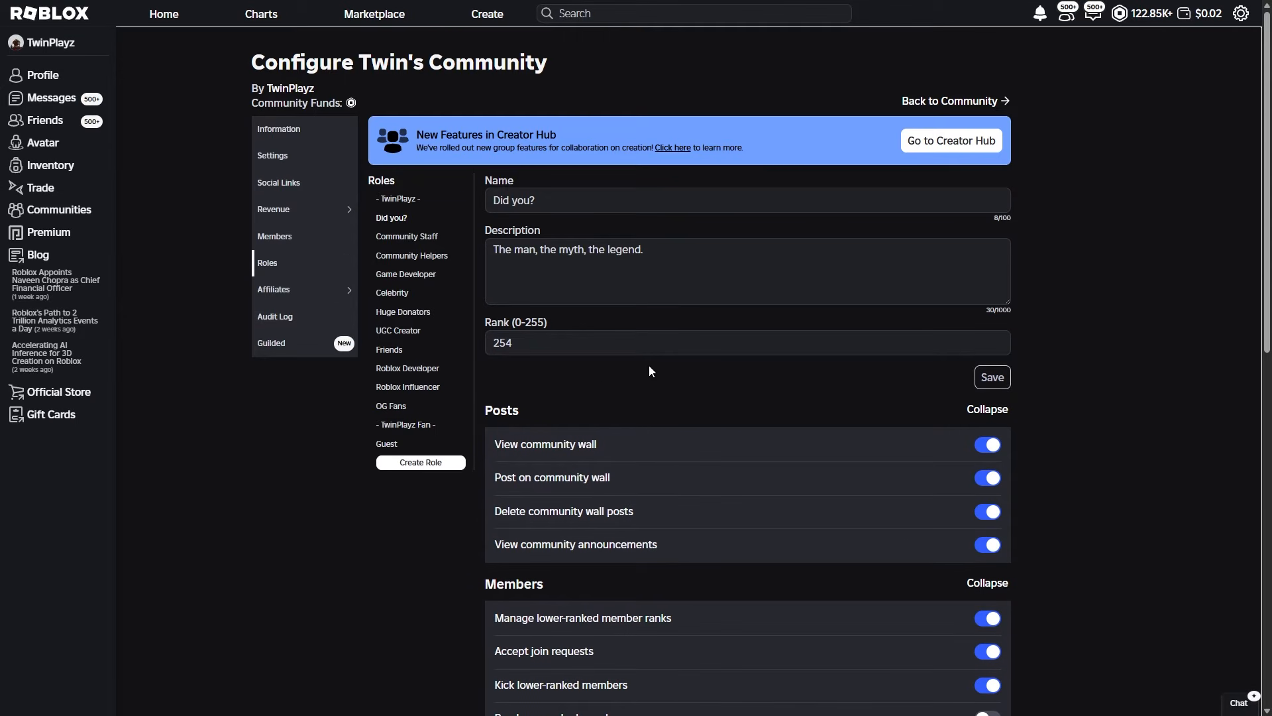
- Review the description, rank and permissions of the "- TwinPlayz Fan -" role
{"action": "left_click", "coordinate": [423, 431]}
{"action": "scroll", "coordinate": [775, 407], "scroll_direction": "down", "scroll_amount": 8}
{"action": "scroll", "coordinate": [954, 430], "scroll_direction": "up", "scroll_amount": 5}
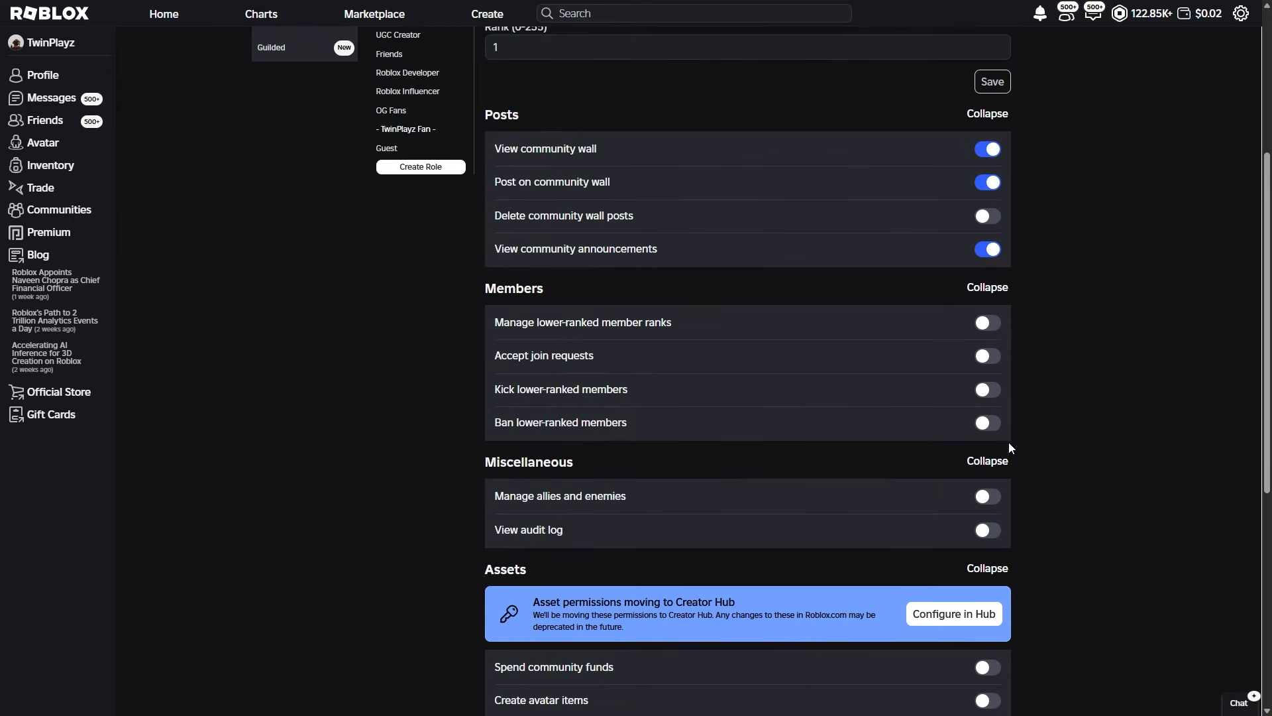
{"action": "scroll", "coordinate": [1001, 289], "scroll_direction": "up", "scroll_amount": 1}
{"action": "scroll", "coordinate": [549, 283], "scroll_direction": "up", "scroll_amount": 2}
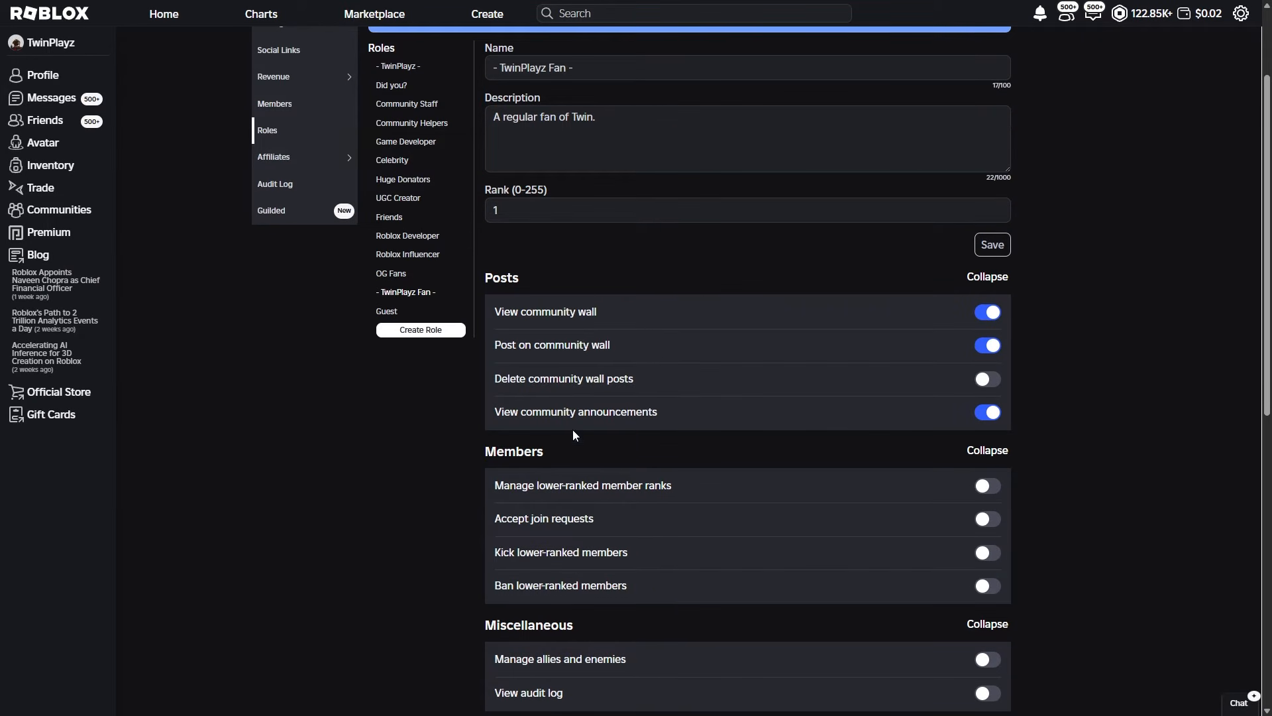
- Enable "View community announcements" for the Game Developer role and review its asset permissions
{"action": "left_click", "coordinate": [406, 142]}
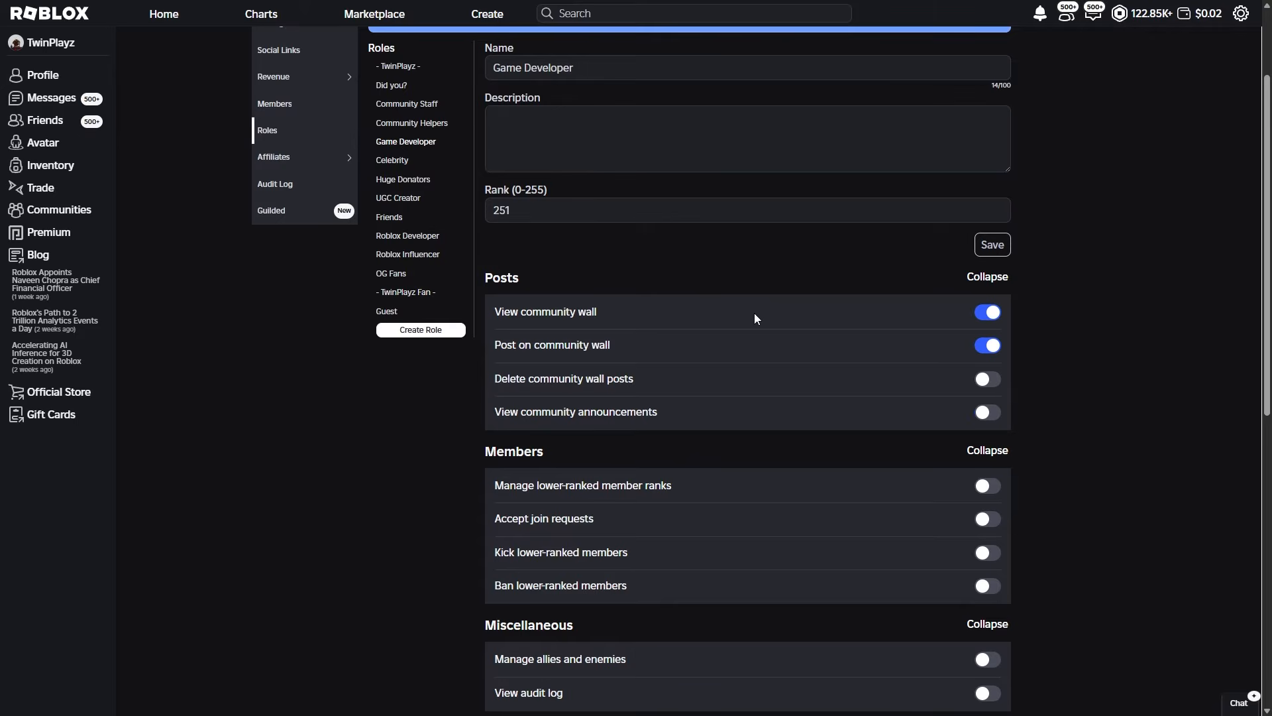
{"action": "scroll", "coordinate": [768, 317], "scroll_direction": "down", "scroll_amount": 4}
{"action": "scroll", "coordinate": [784, 324], "scroll_direction": "up", "scroll_amount": 2}
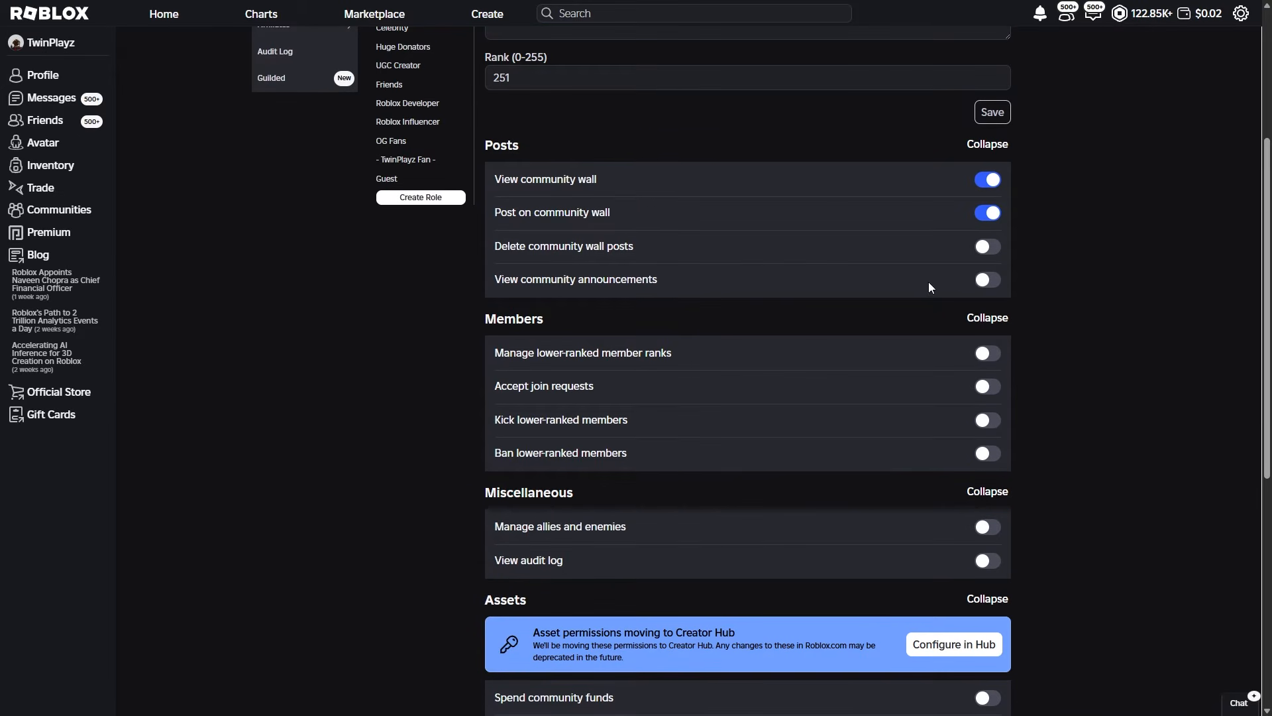
{"action": "left_click", "coordinate": [987, 279]}
{"action": "scroll", "coordinate": [678, 327], "scroll_direction": "down", "scroll_amount": 5}
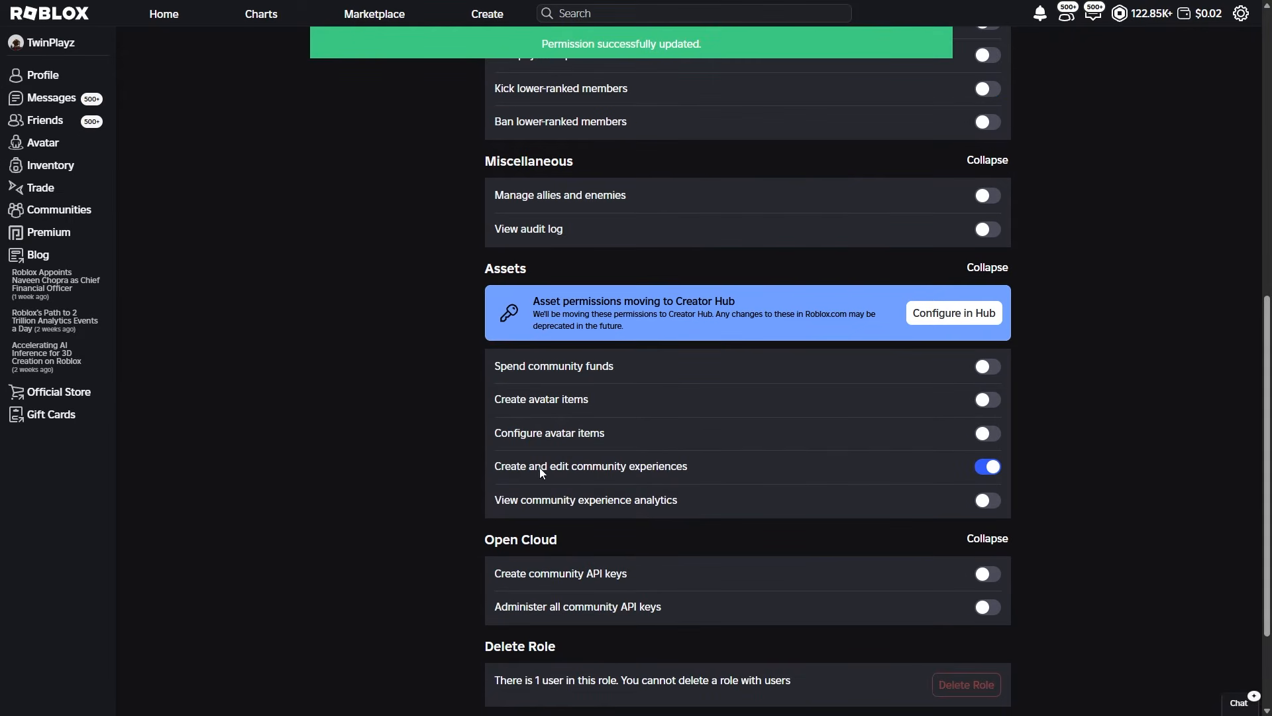
{"action": "scroll", "coordinate": [577, 460], "scroll_direction": "down", "scroll_amount": 1}
{"action": "scroll", "coordinate": [704, 485], "scroll_direction": "up", "scroll_amount": 10}
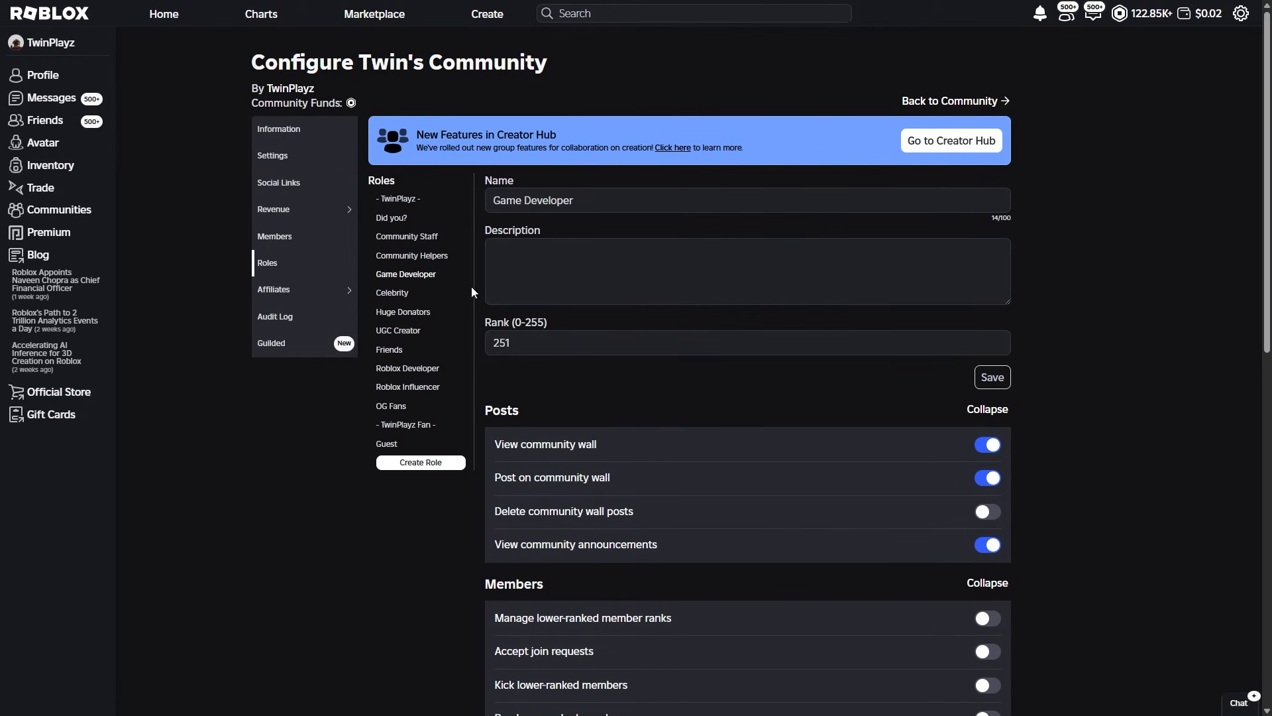
- Examine the asset, Open Cloud and member management permissions of the "Did you?" role
{"action": "scroll", "coordinate": [794, 459], "scroll_direction": "down", "scroll_amount": 11}
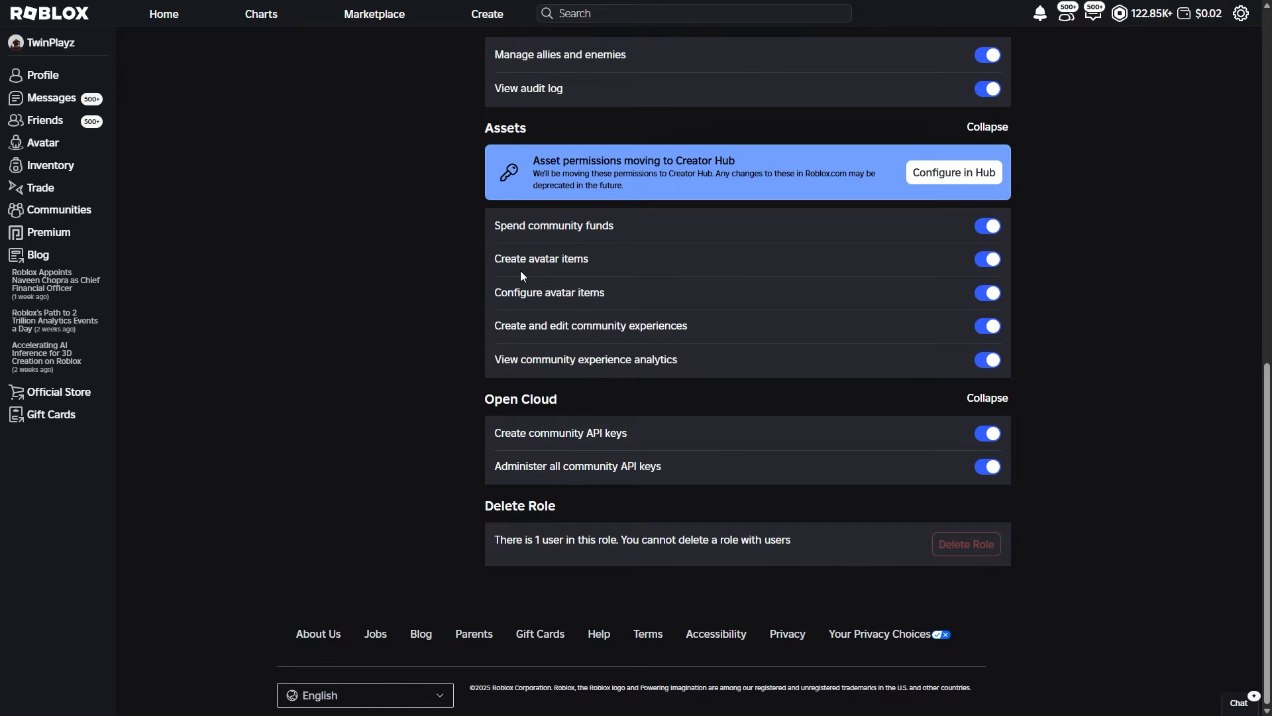
{"action": "scroll", "coordinate": [681, 407], "scroll_direction": "up", "scroll_amount": 10}
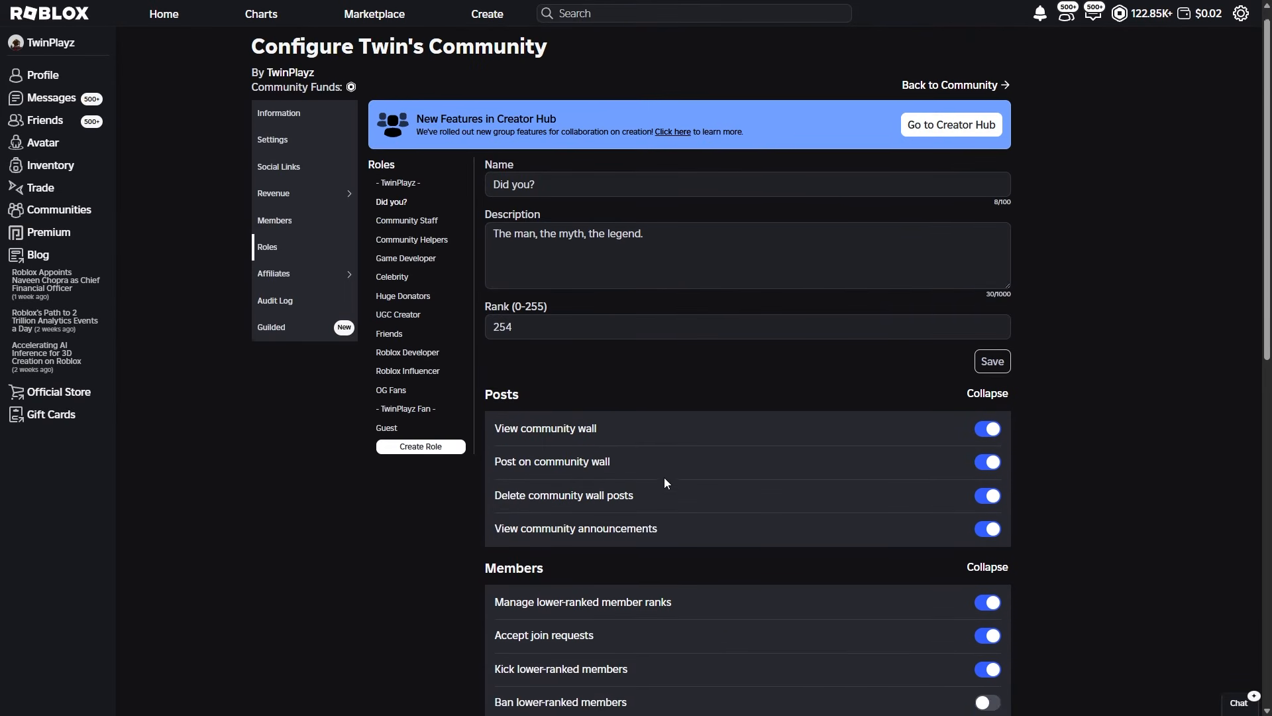
{"action": "scroll", "coordinate": [664, 477], "scroll_direction": "down", "scroll_amount": 8}
{"action": "scroll", "coordinate": [703, 441], "scroll_direction": "up", "scroll_amount": 2}
{"action": "scroll", "coordinate": [702, 441], "scroll_direction": "up", "scroll_amount": 5}
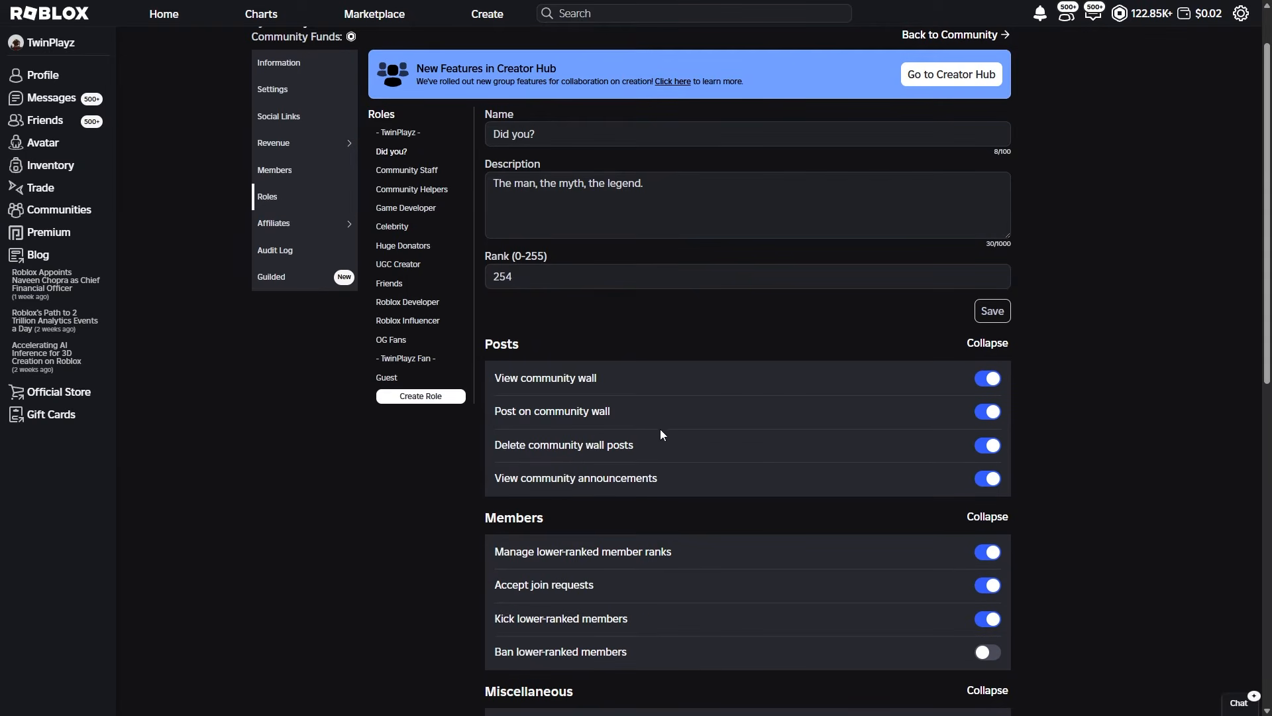
{"action": "scroll", "coordinate": [636, 463], "scroll_direction": "up", "scroll_amount": 1}
- Decline the ally requests from Galactic Empire's Clothing, Bubble Café! and LostTunes Studio, and show the community's allies
{"action": "left_click", "coordinate": [295, 301]}
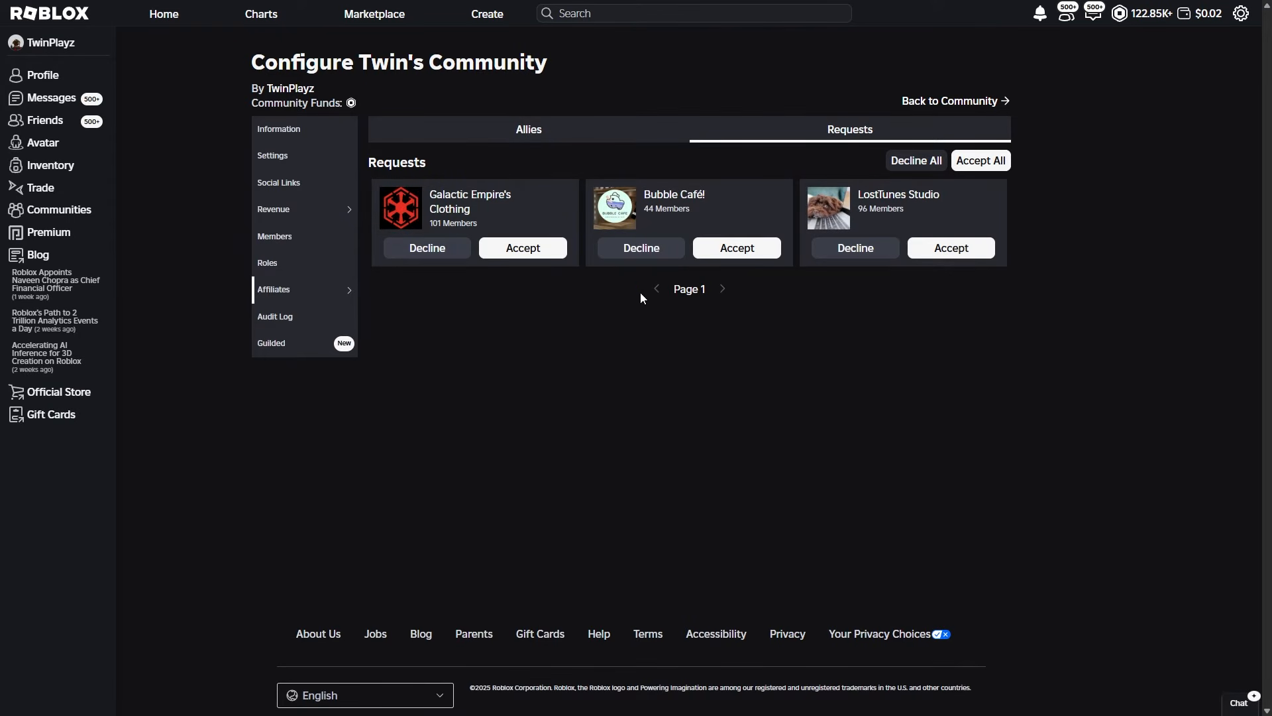
{"action": "left_click", "coordinate": [432, 251]}
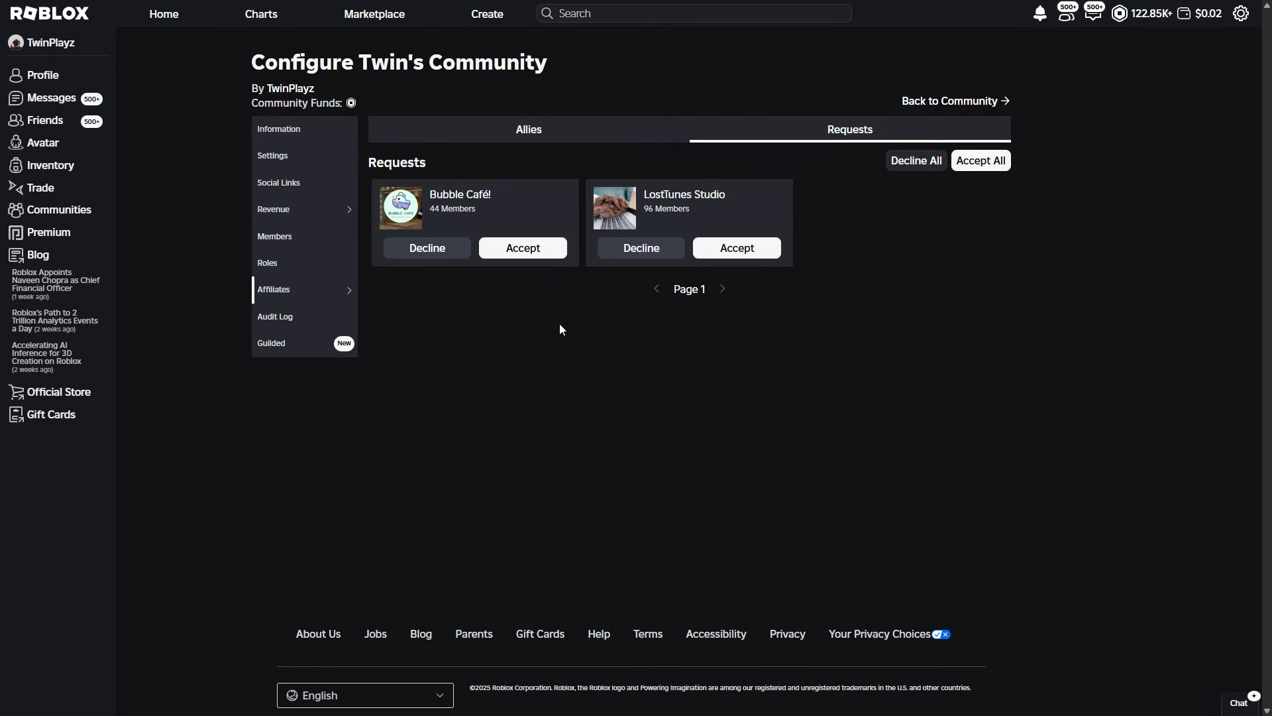
{"action": "left_click", "coordinate": [436, 250]}
{"action": "left_click", "coordinate": [438, 255]}
{"action": "left_click", "coordinate": [586, 140]}
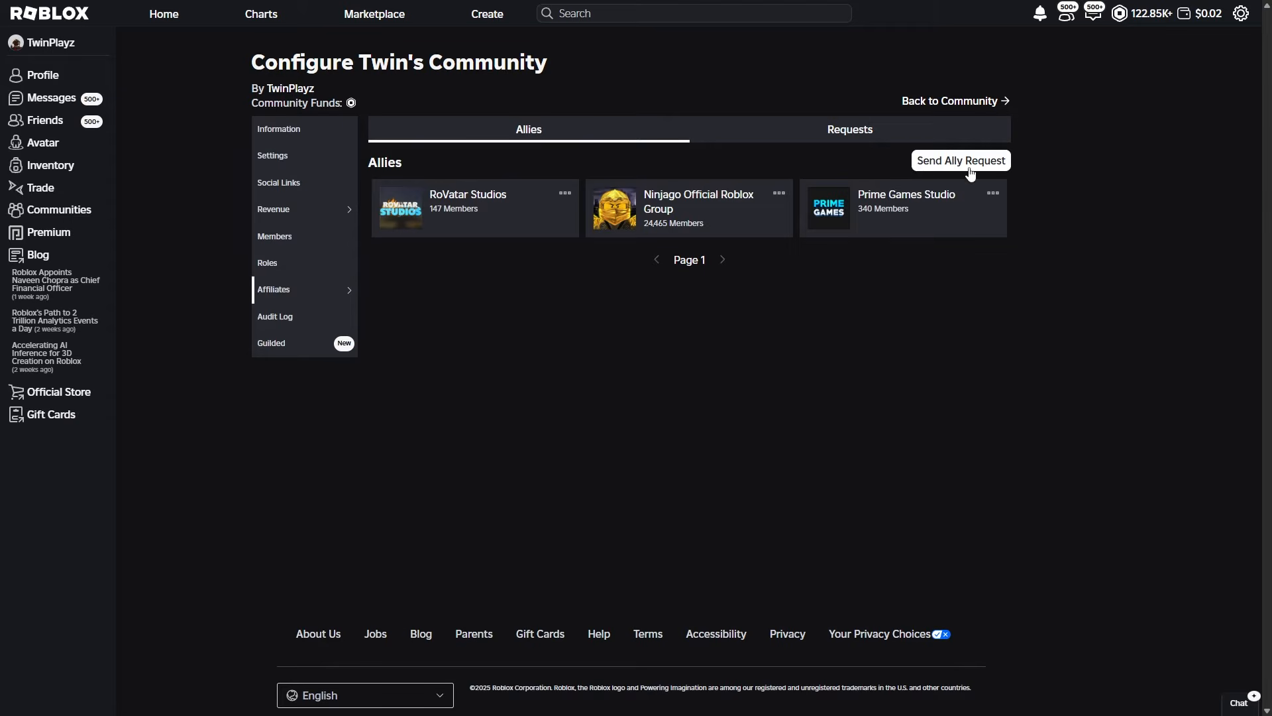
- Examine the community's audit log, and look back through its social links and information pages
{"action": "left_click", "coordinate": [294, 319]}
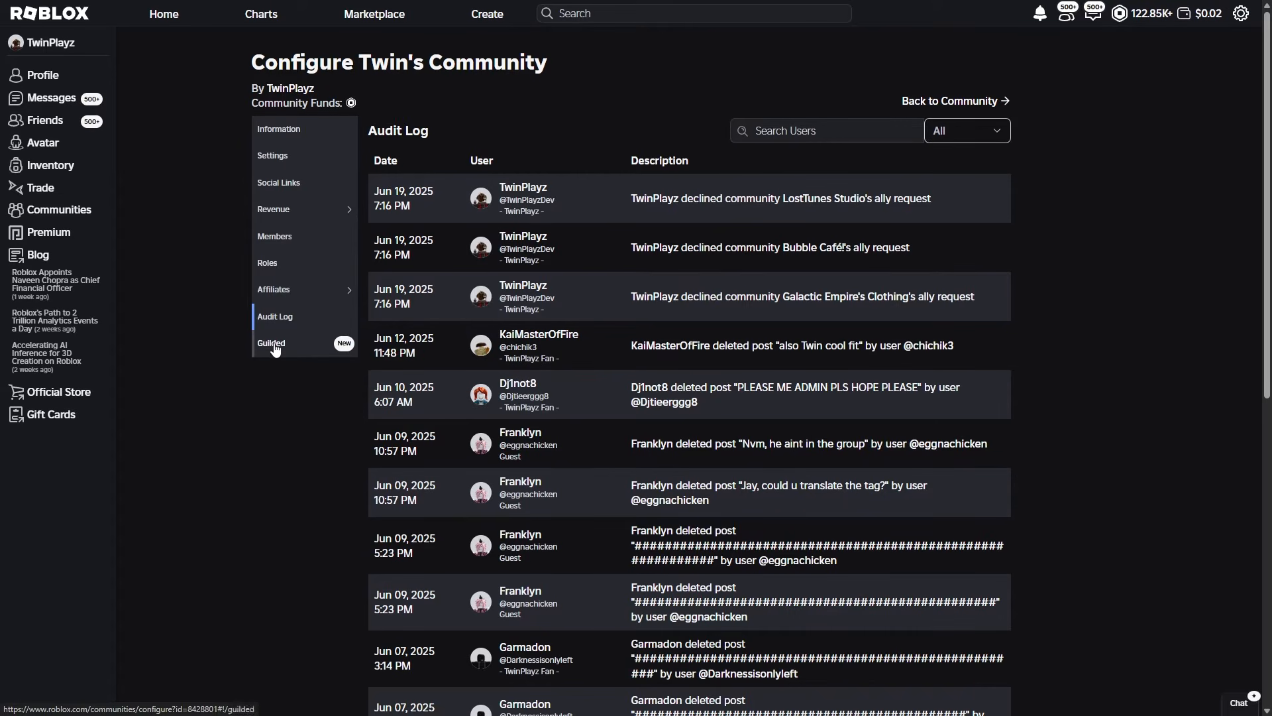
{"action": "left_click", "coordinate": [293, 207]}
{"action": "left_click", "coordinate": [279, 182]}
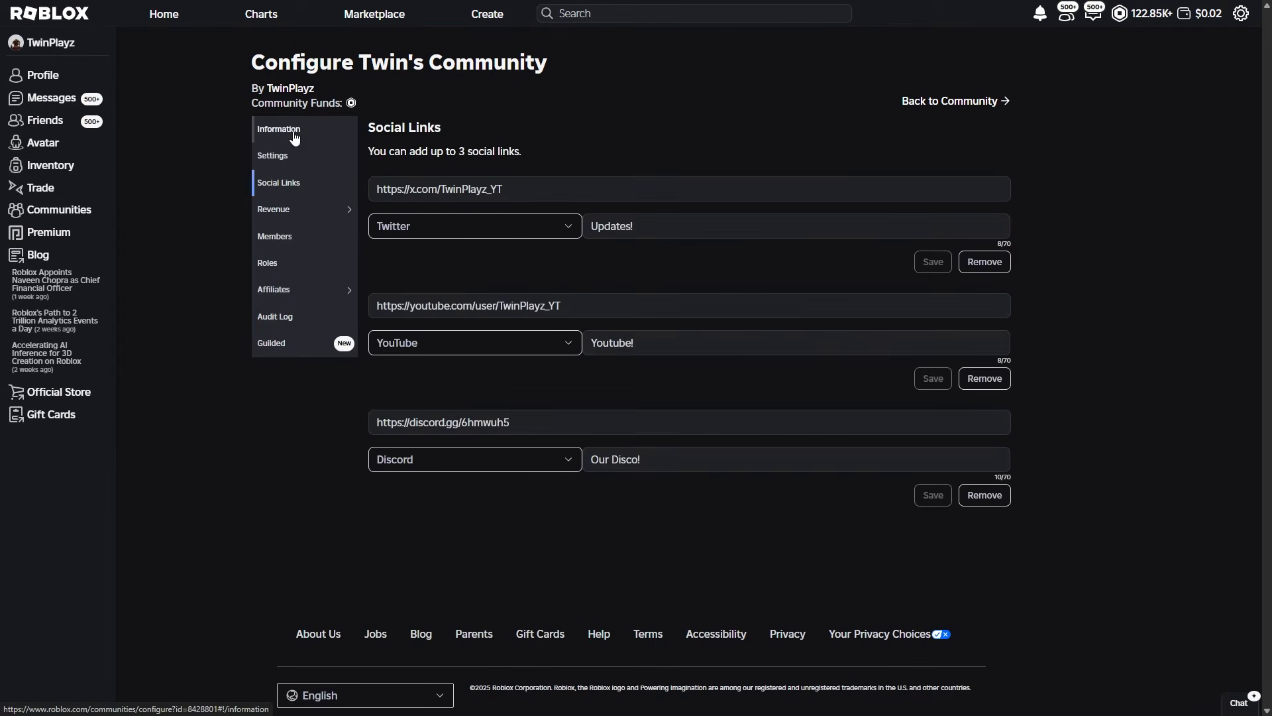
{"action": "left_click", "coordinate": [294, 130]}
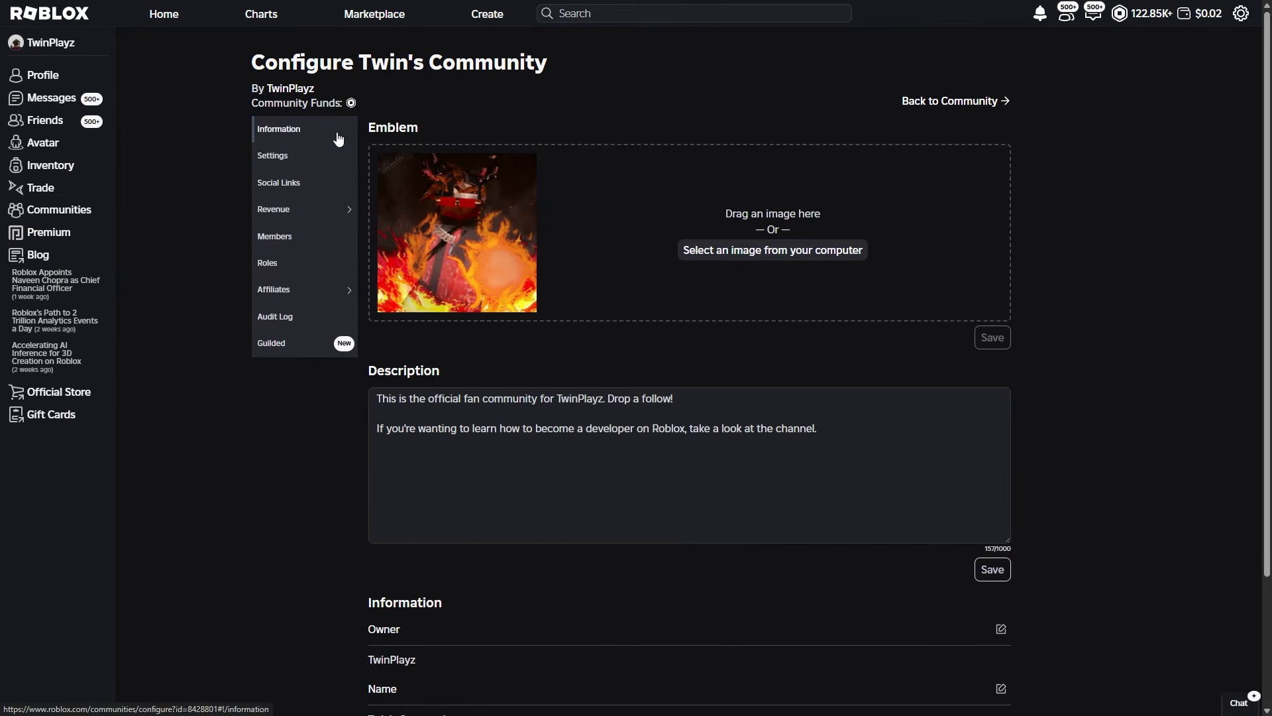
{"action": "left_click", "coordinate": [301, 156]}
{"action": "left_click", "coordinate": [292, 209]}
- Reopen the configuration from the community's public page and examine its settings and Guilded integration
{"action": "left_click", "coordinate": [954, 101]}
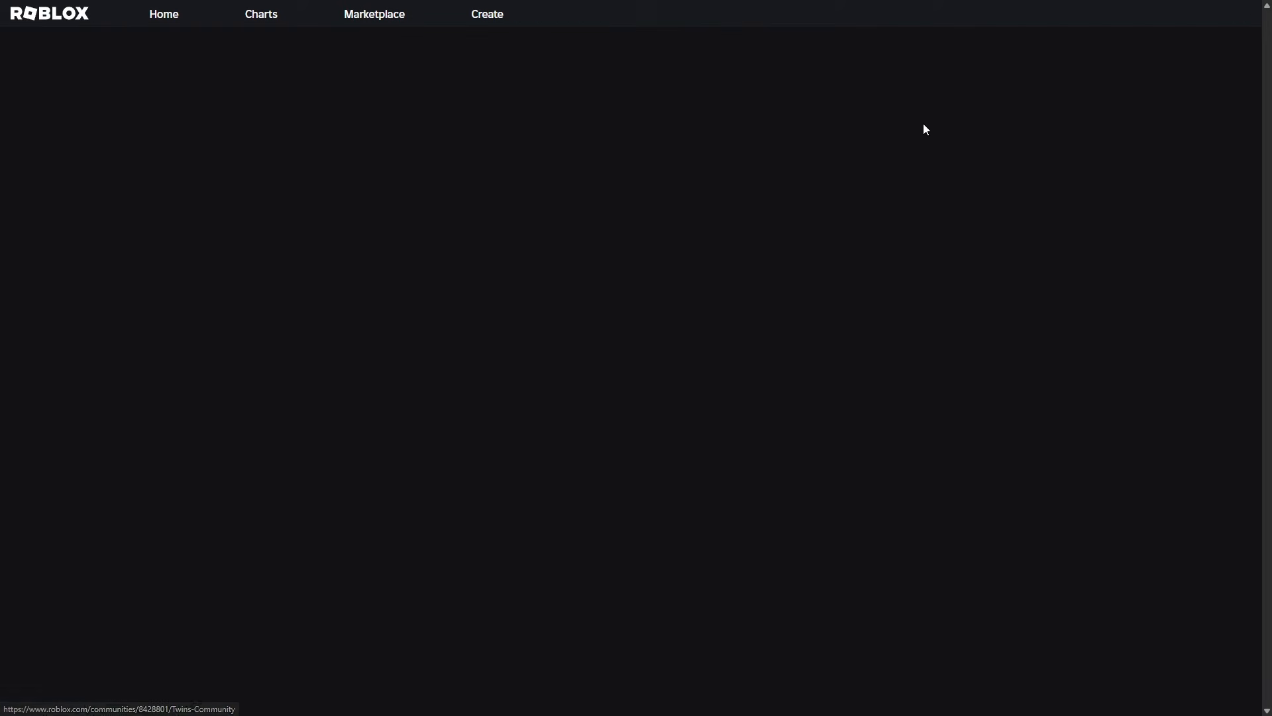
{"action": "left_click", "coordinate": [1105, 85]}
{"action": "left_click", "coordinate": [1101, 114]}
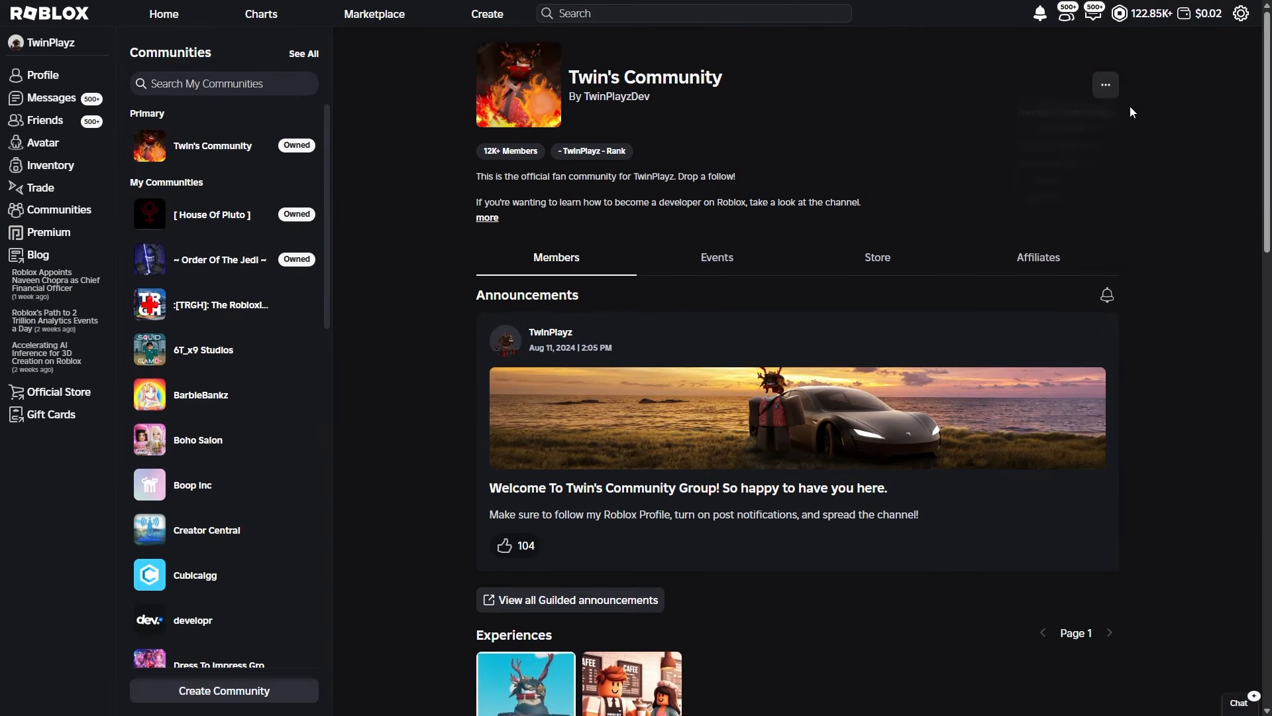
{"action": "left_click", "coordinate": [281, 156]}
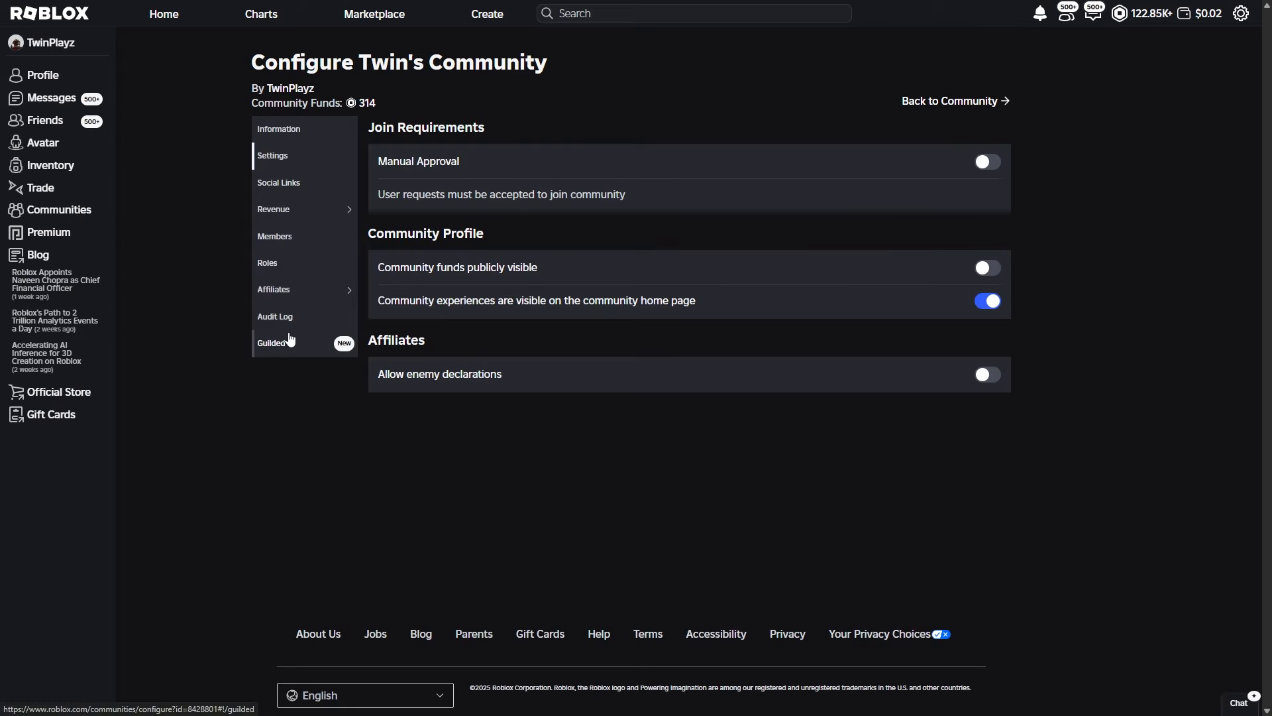
{"action": "left_click", "coordinate": [291, 289]}
{"action": "left_click", "coordinate": [318, 343]}
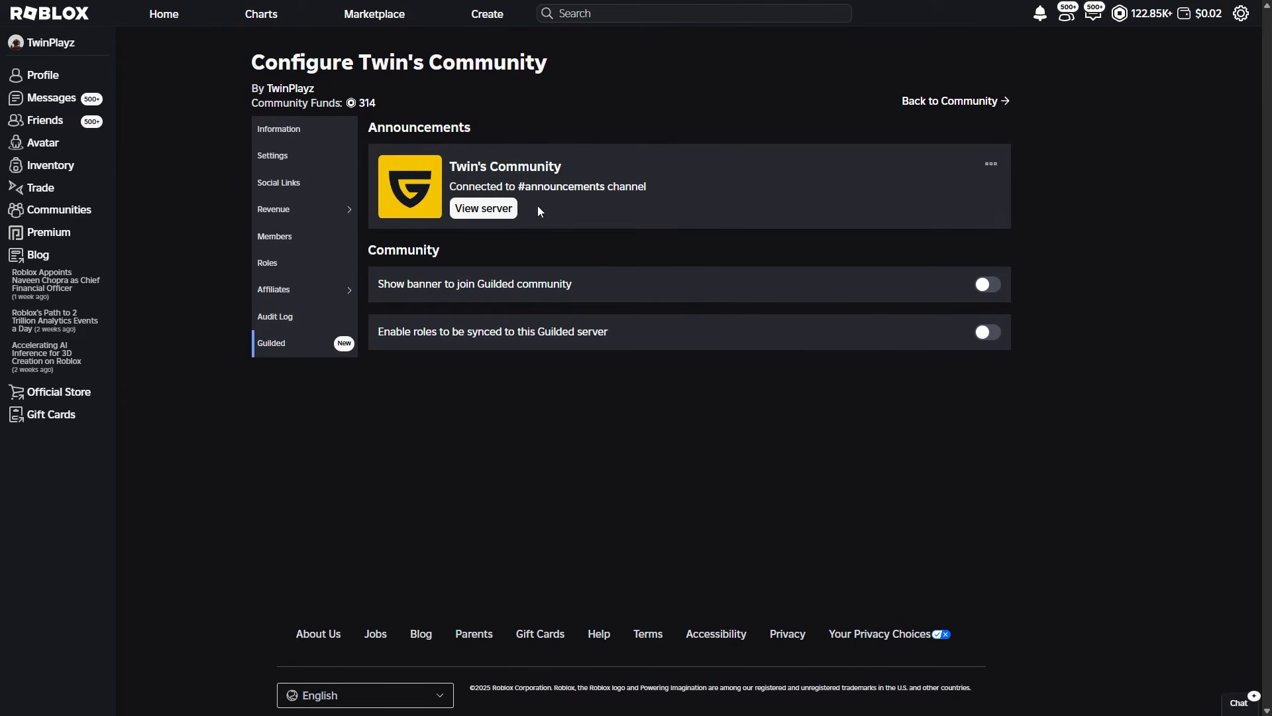
- Go from the community's members page to Creator Hub and examine the permissions of the Member role
{"action": "left_click", "coordinate": [274, 236]}
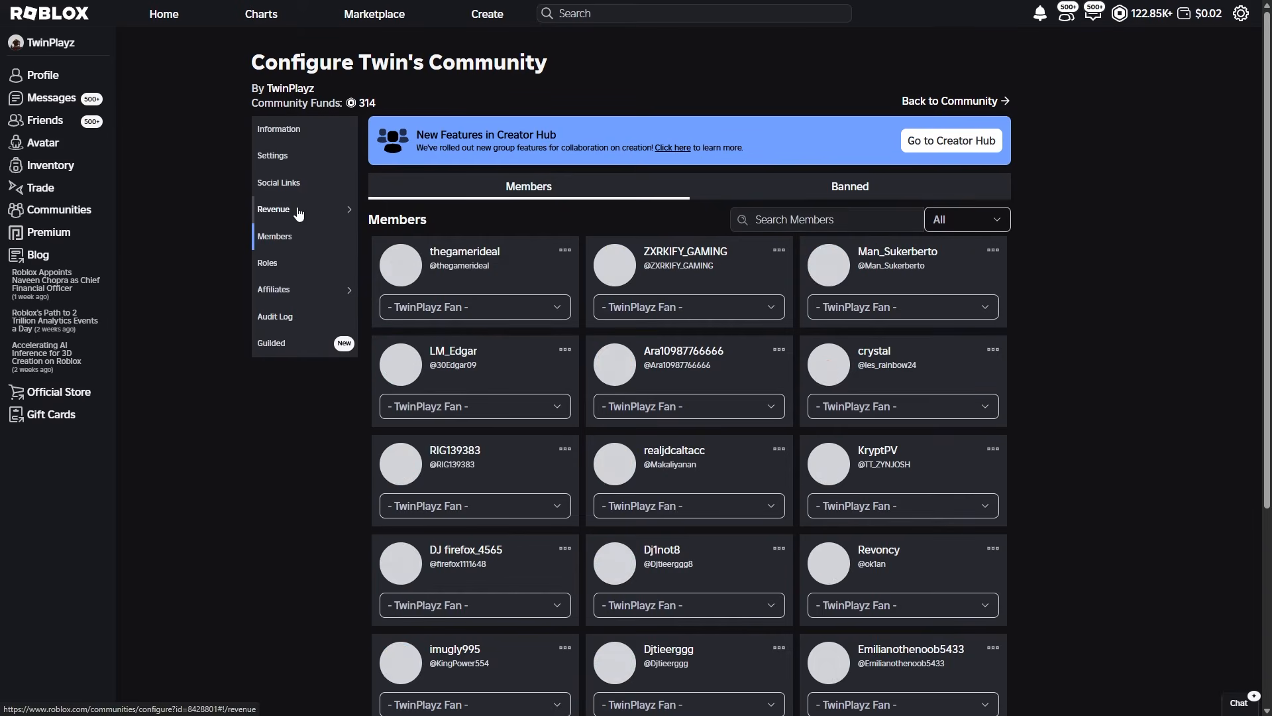
{"action": "left_click", "coordinate": [941, 147]}
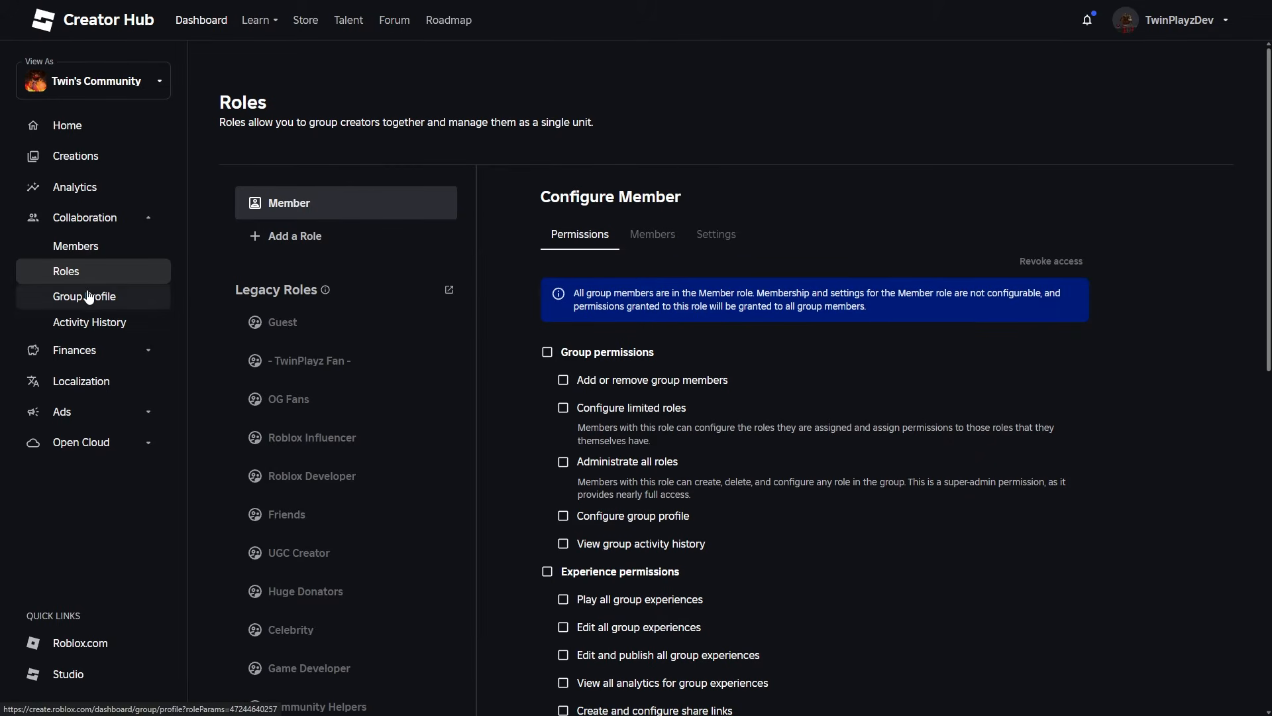
{"action": "scroll", "coordinate": [666, 406], "scroll_direction": "down", "scroll_amount": 10}
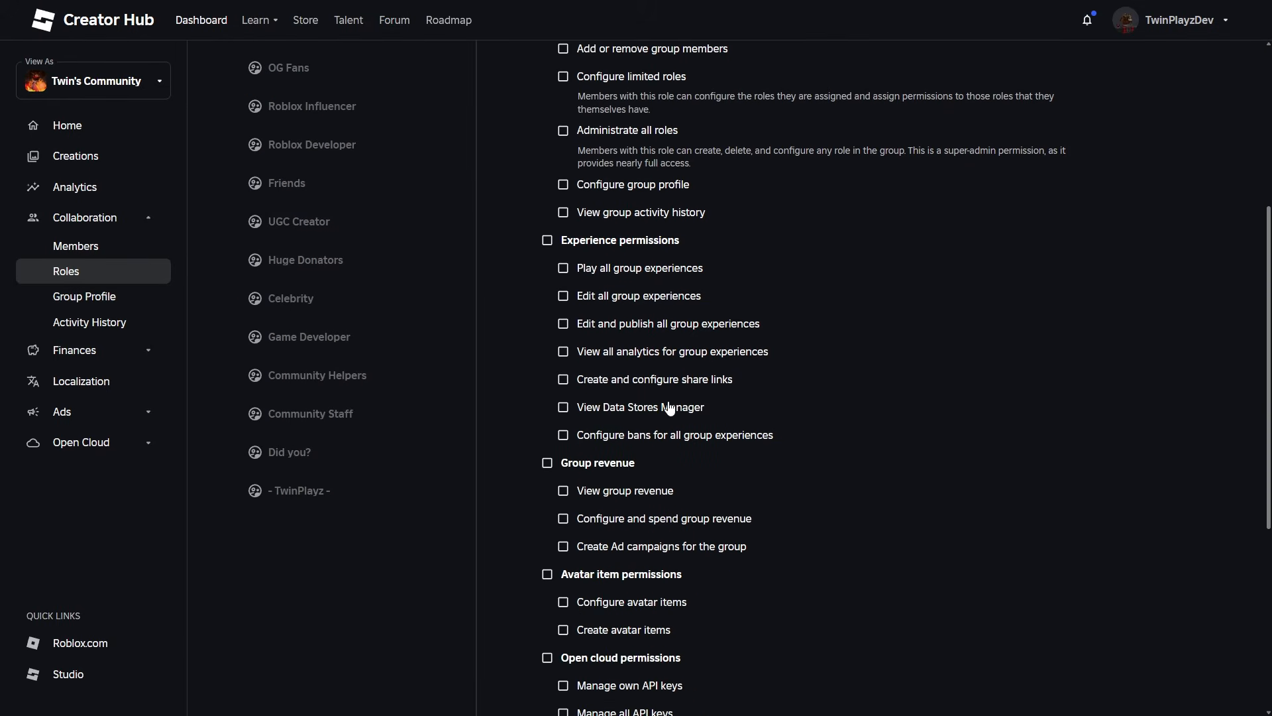
{"action": "scroll", "coordinate": [693, 452], "scroll_direction": "up", "scroll_amount": 6}
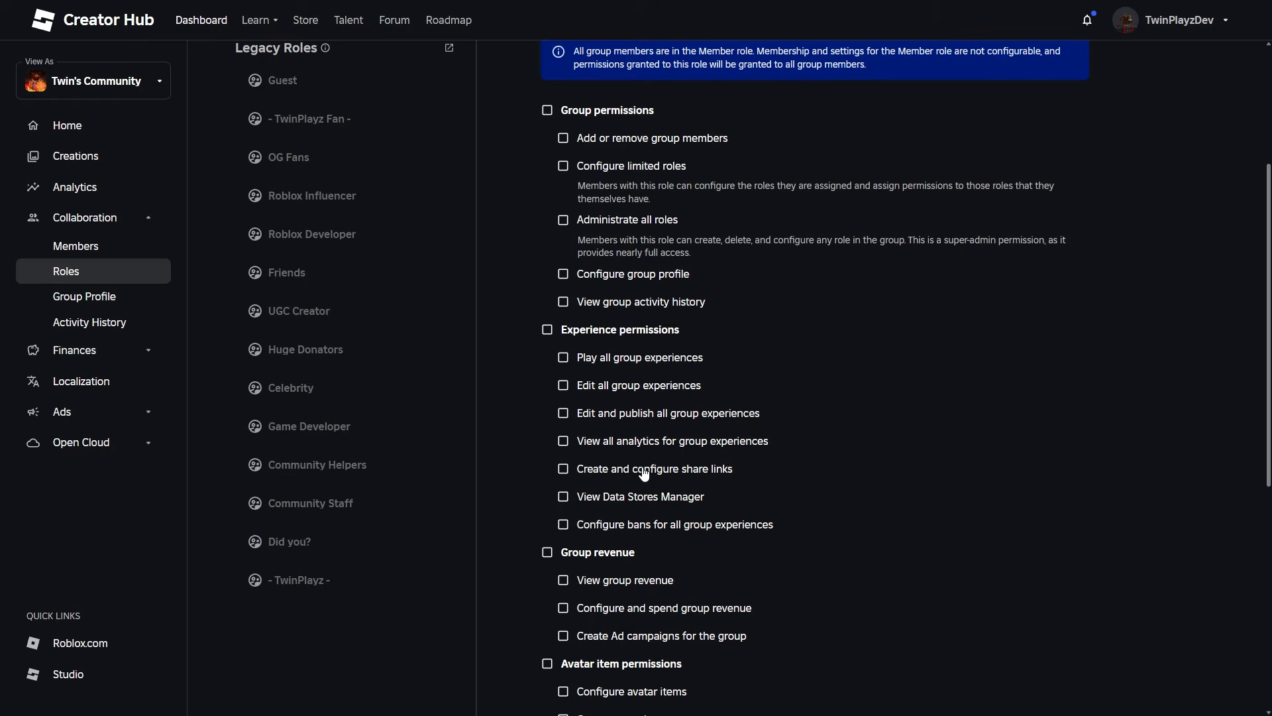
{"action": "scroll", "coordinate": [636, 457], "scroll_direction": "up", "scroll_amount": 4}
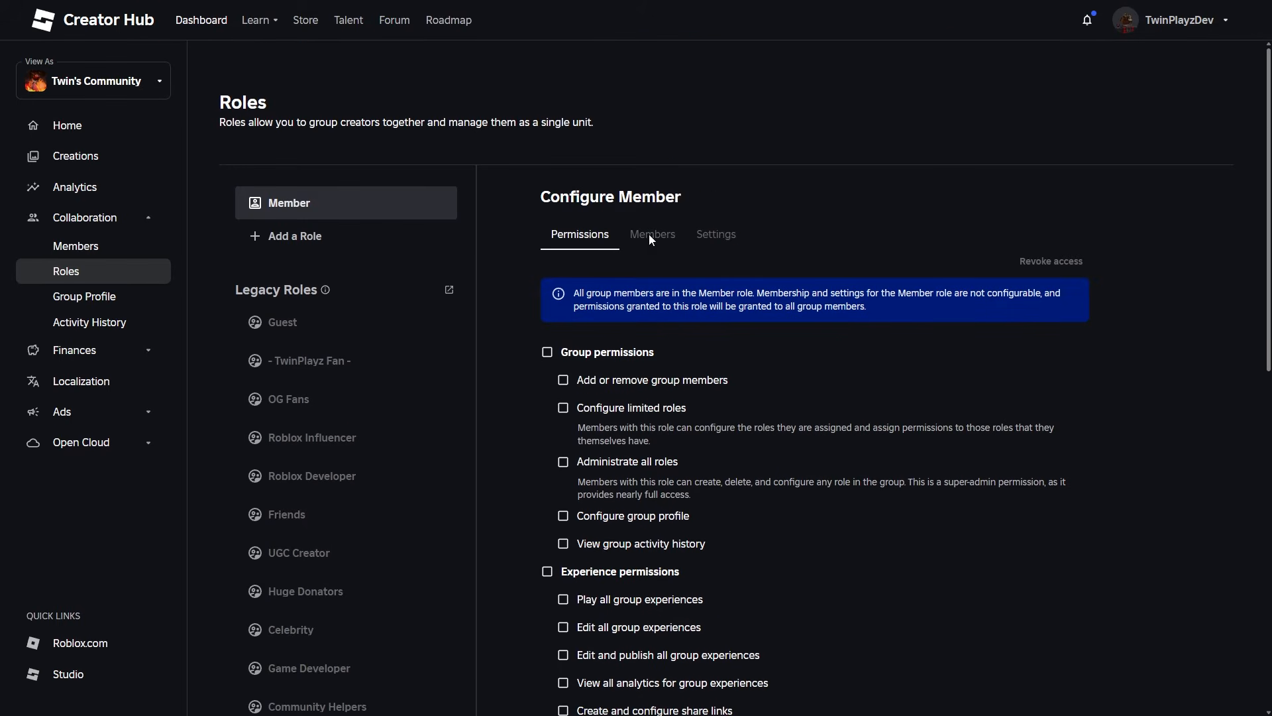
{"action": "scroll", "coordinate": [606, 421], "scroll_direction": "down", "scroll_amount": 2}
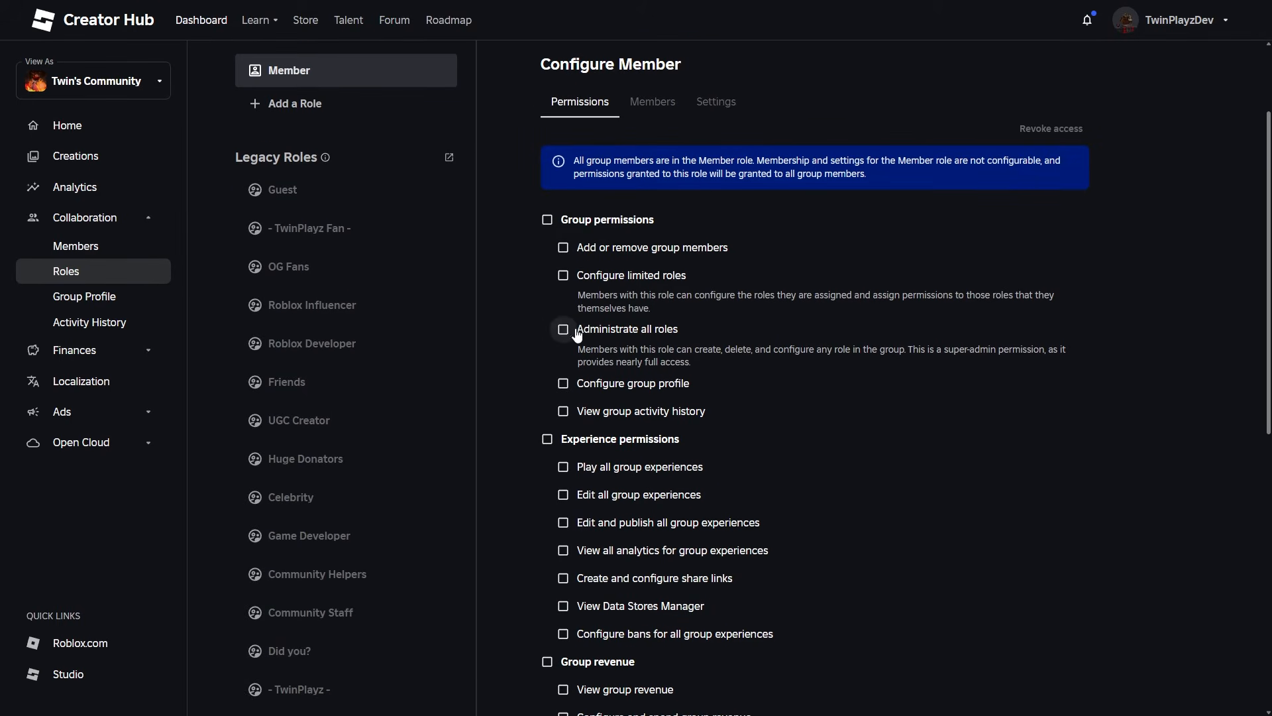
- Tick Configure limited roles for the Member role as a trial, and add a new role to the community
{"action": "left_click", "coordinate": [564, 277]}
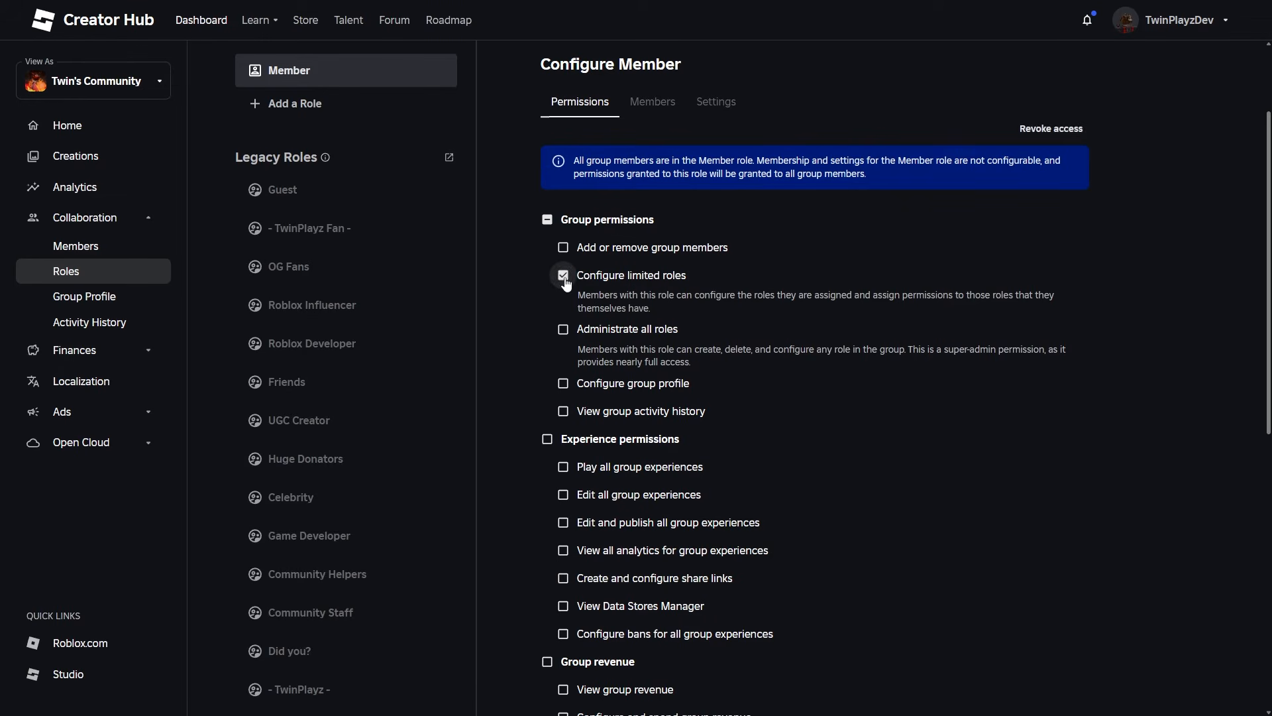
{"action": "scroll", "coordinate": [565, 283], "scroll_direction": "up", "scroll_amount": 2}
{"action": "left_click", "coordinate": [291, 235]}
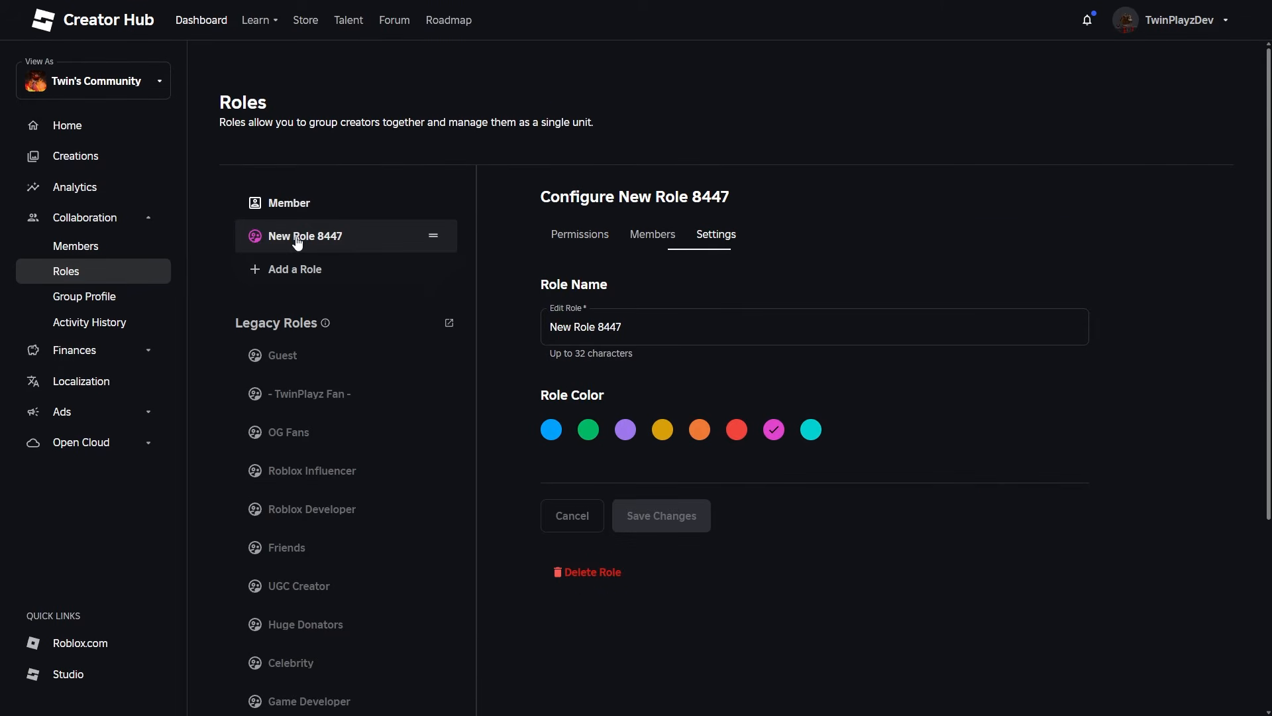
{"action": "left_click_drag", "start_coordinate": [622, 334], "coordinate": [539, 331]}
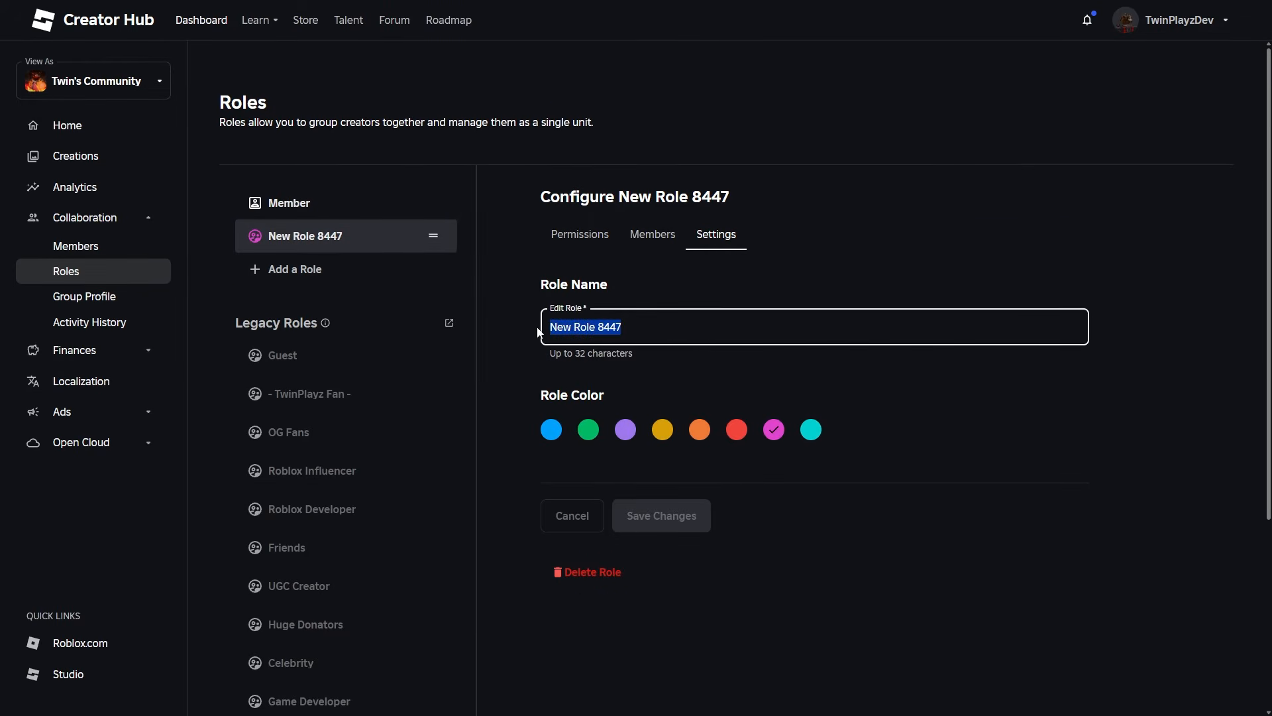
{"action": "type", "text": "Owner"}
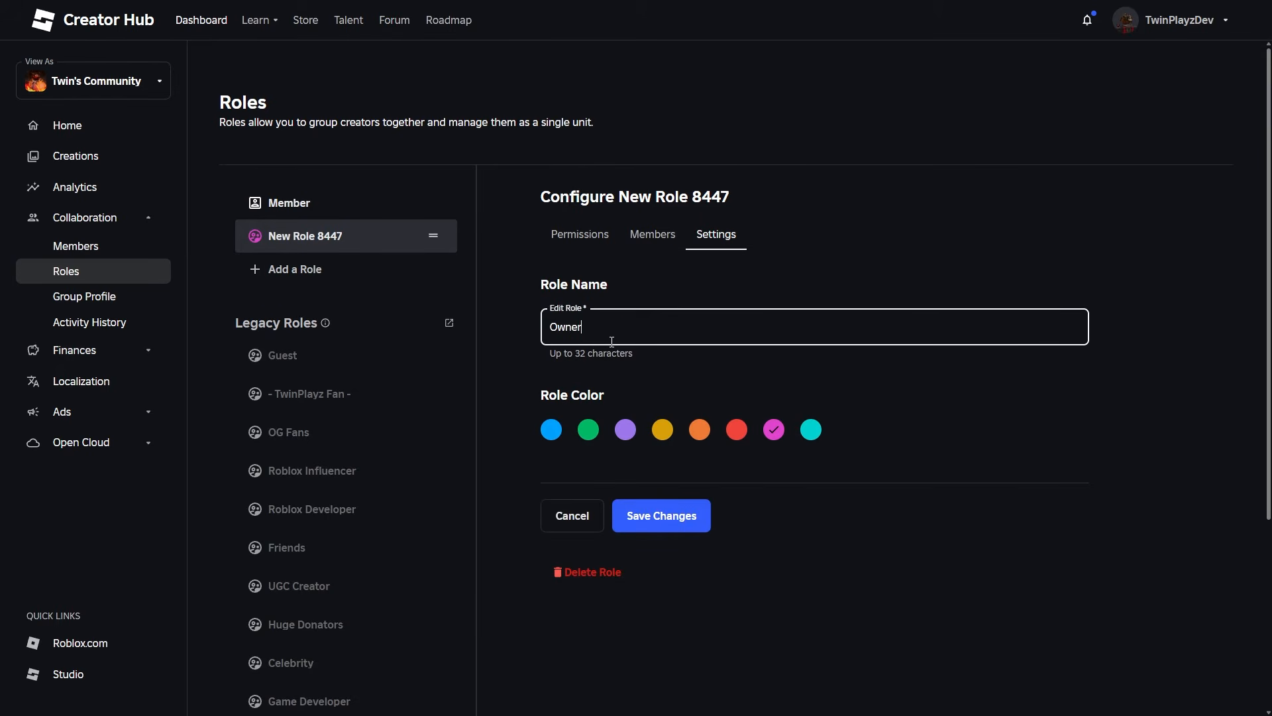
{"action": "left_click", "coordinate": [768, 432]}
{"action": "left_click_drag", "start_coordinate": [583, 328], "coordinate": [532, 332]}
{"action": "type", "text": "GameDeveloper"}
{"action": "left_click", "coordinate": [576, 235]}
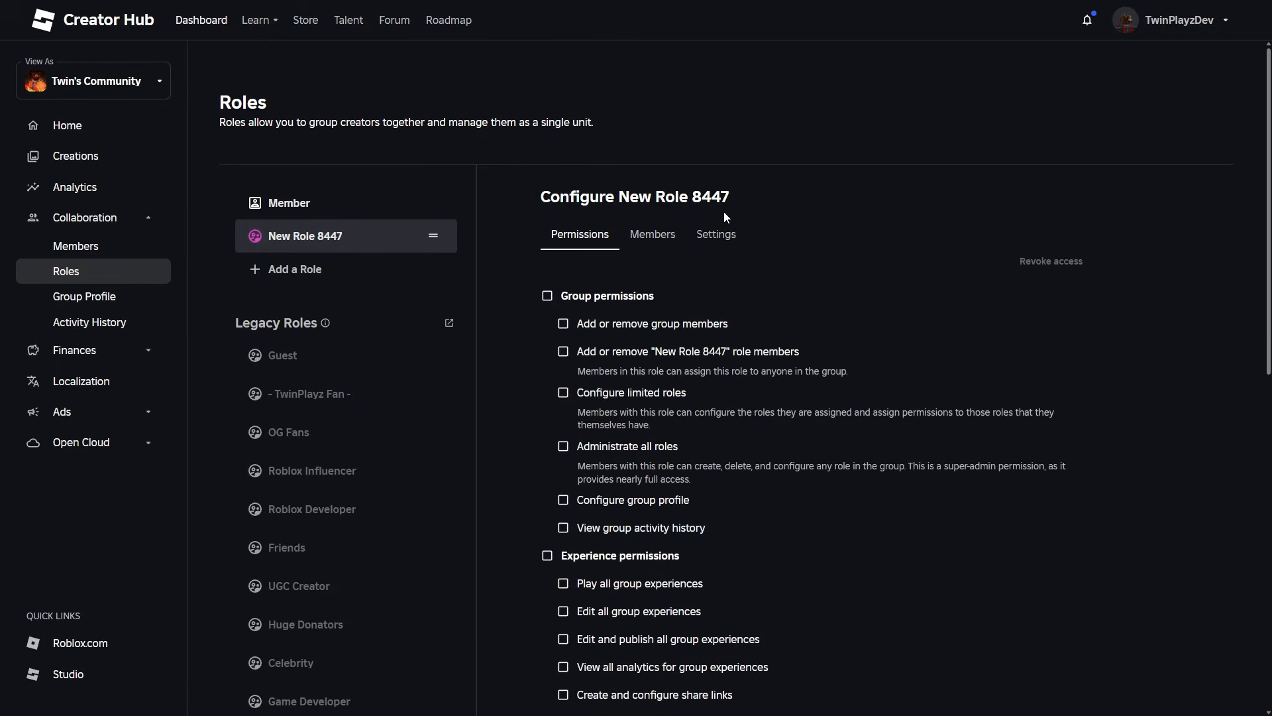
- Name the new role GameDeveloper, give it the red role color, and save the role settings
{"action": "left_click", "coordinate": [716, 235]}
{"action": "left_click_drag", "start_coordinate": [622, 326], "coordinate": [538, 326]}
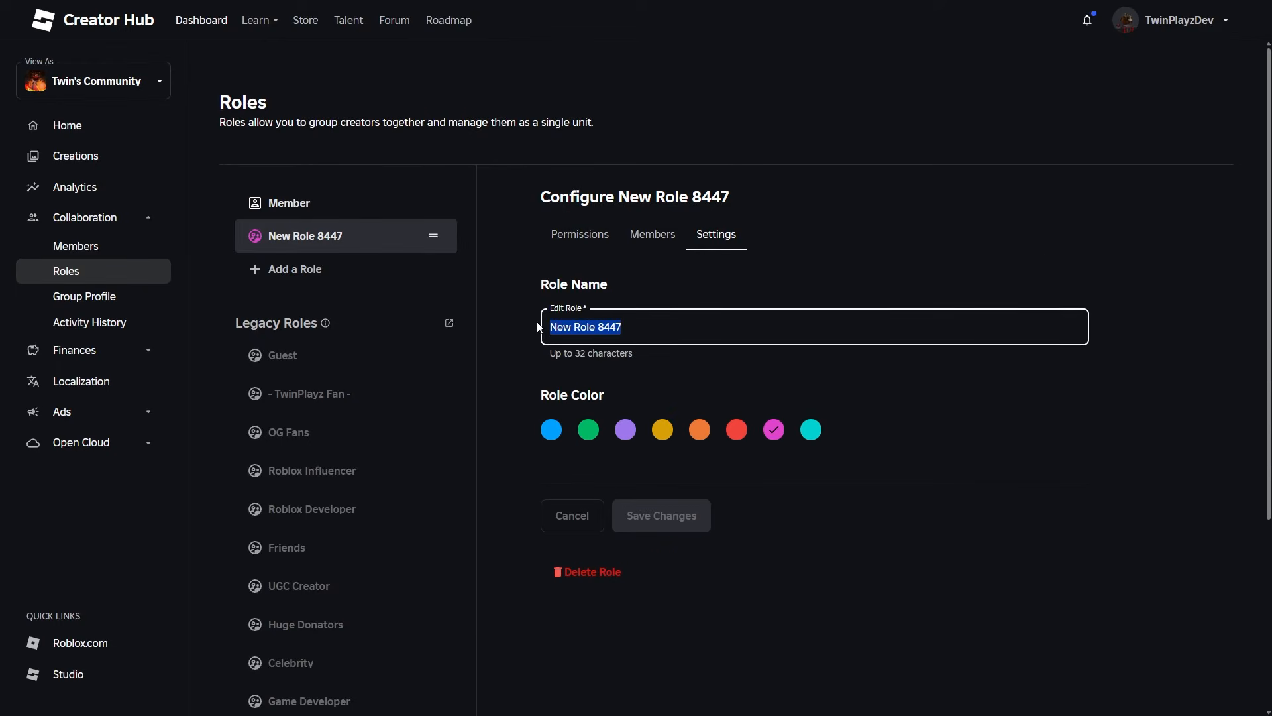
{"action": "type", "text": "GameDeveloper"}
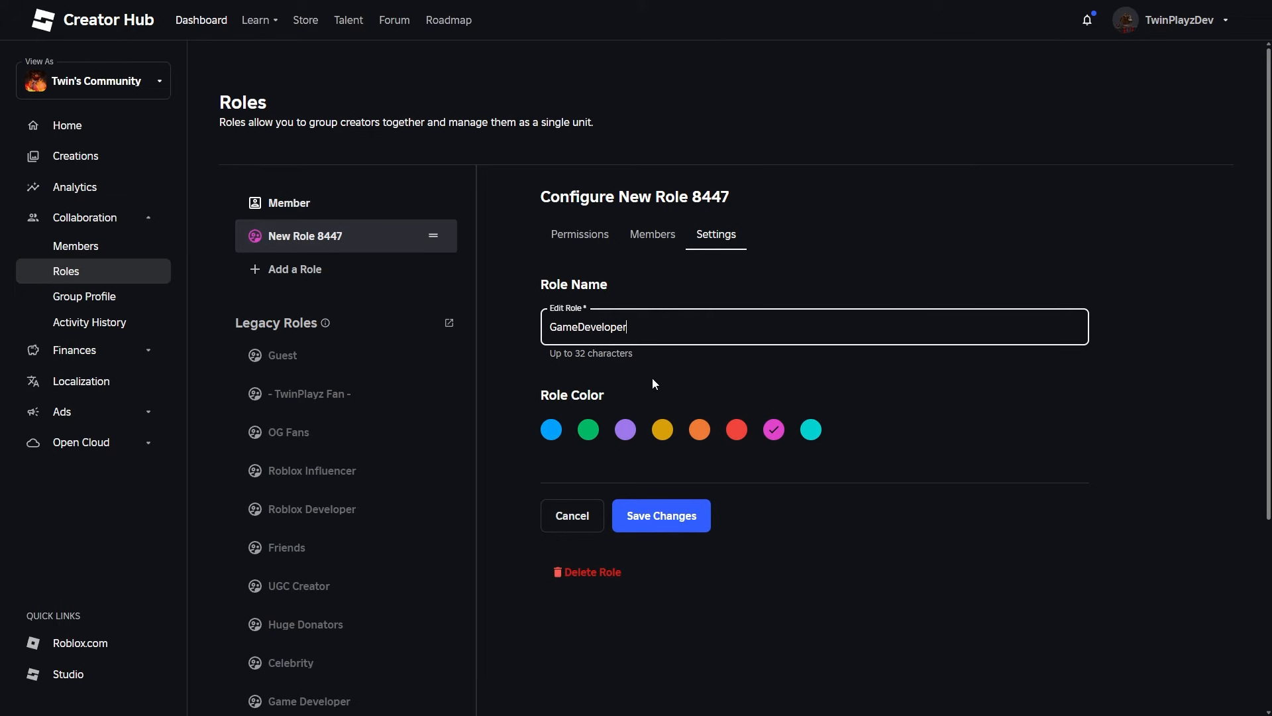
{"action": "left_click", "coordinate": [737, 429]}
{"action": "left_click", "coordinate": [696, 516]}
- Examine the GameDeveloper role's members and its available permissions, including configuring and spending group revenue
{"action": "left_click", "coordinate": [663, 242]}
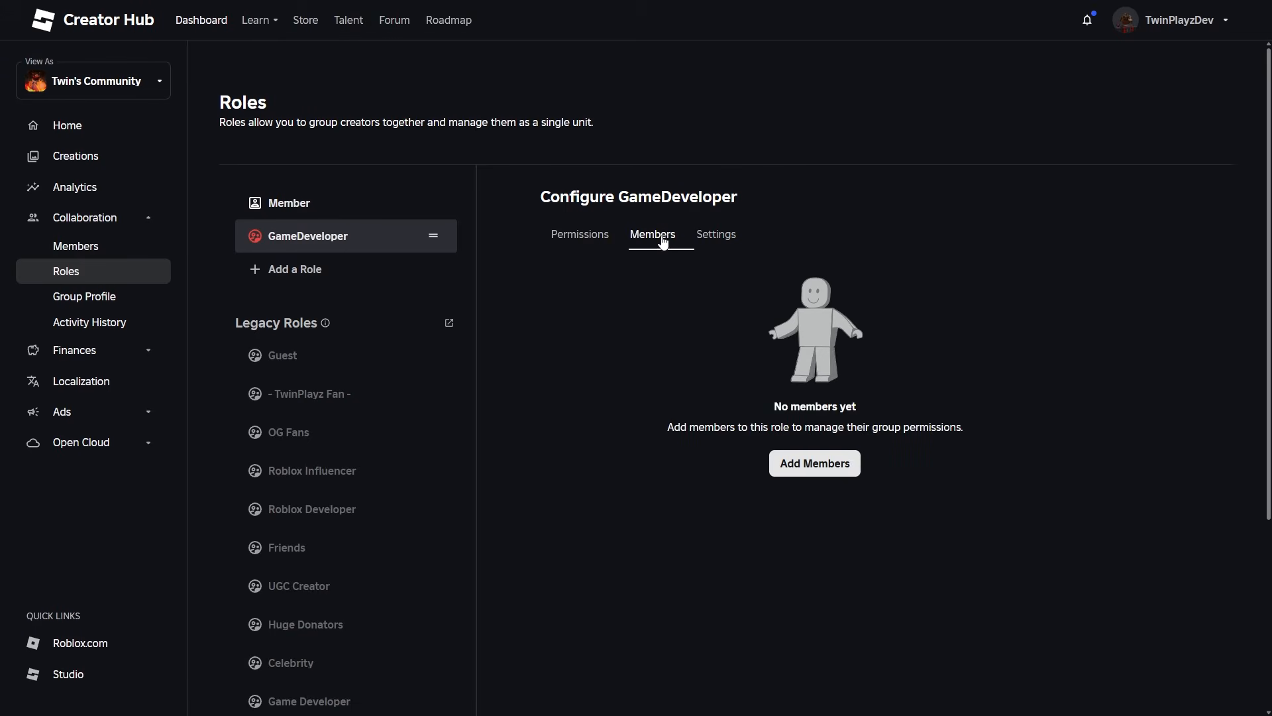
{"action": "left_click", "coordinate": [554, 240]}
{"action": "scroll", "coordinate": [724, 369], "scroll_direction": "down", "scroll_amount": 10}
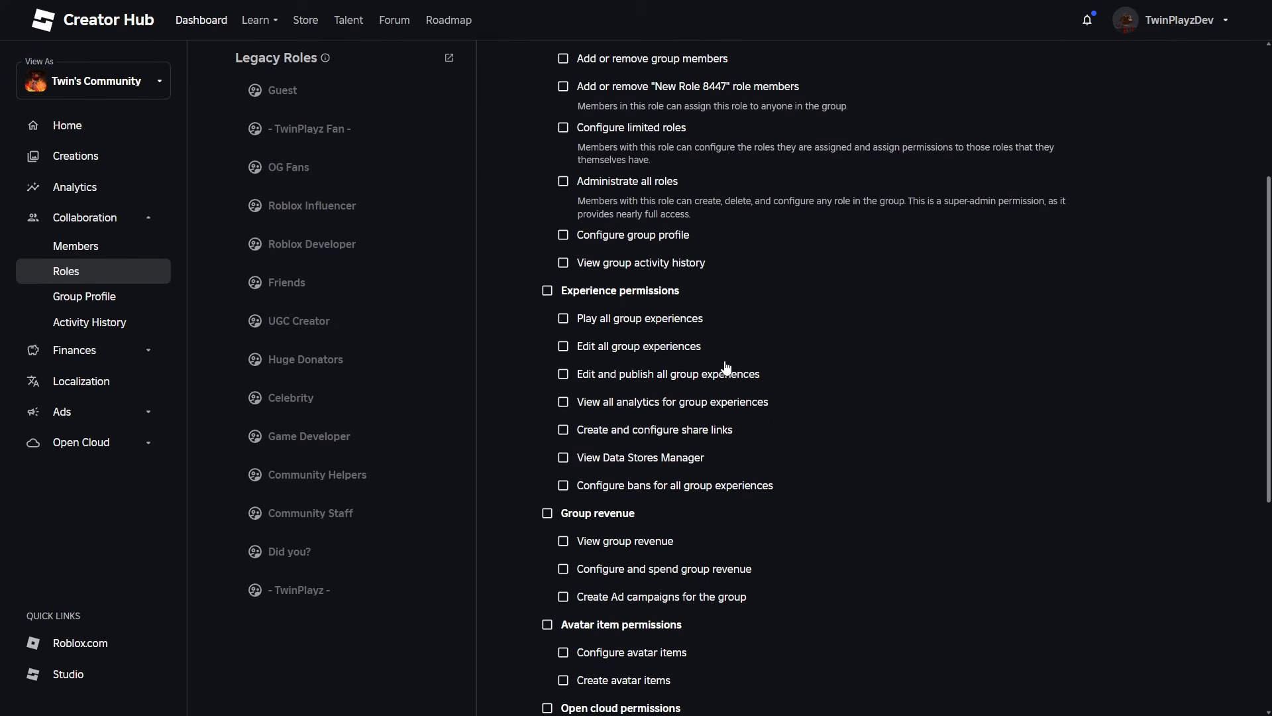
{"action": "scroll", "coordinate": [613, 378], "scroll_direction": "up", "scroll_amount": 4}
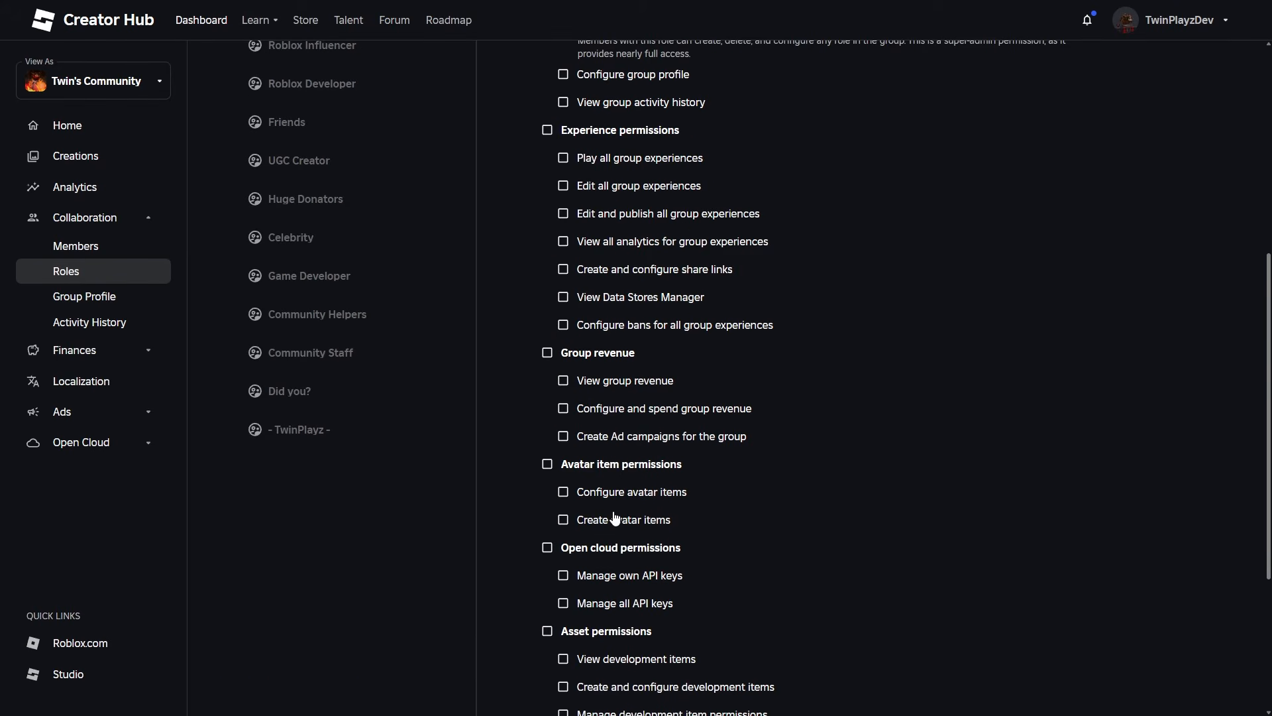
{"action": "scroll", "coordinate": [615, 518], "scroll_direction": "up", "scroll_amount": 1}
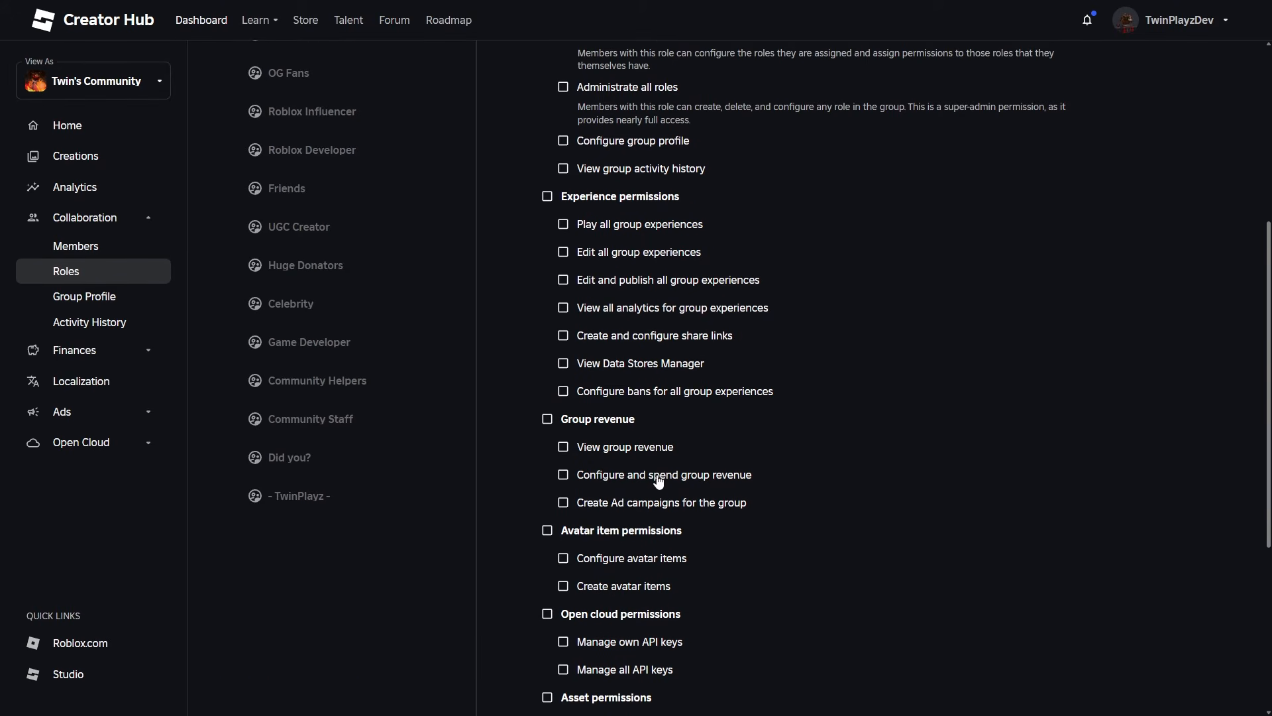
{"action": "left_click_drag", "start_coordinate": [723, 476], "coordinate": [615, 475]}
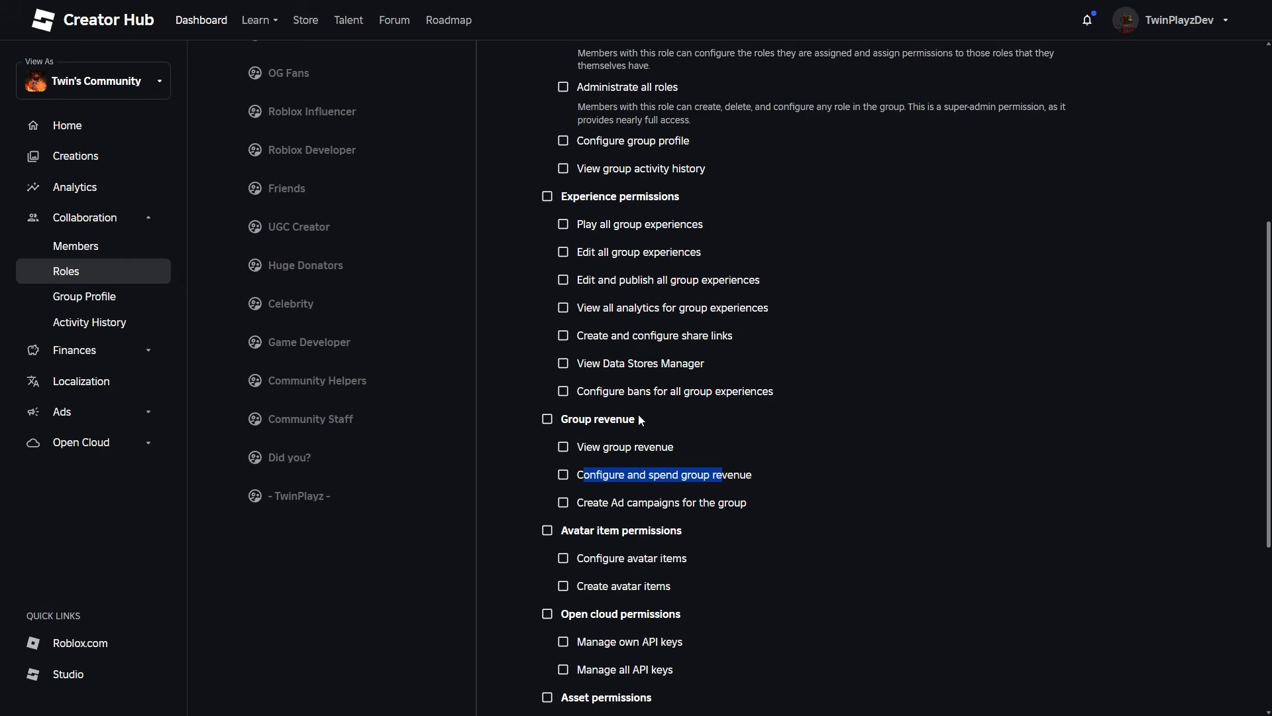
- Grant GameDeveloper all experience permissions: play, edit, publish, view analytics, configure share links, view Data Stores Manager and configure bans
{"action": "scroll", "coordinate": [642, 420], "scroll_direction": "up", "scroll_amount": 5}
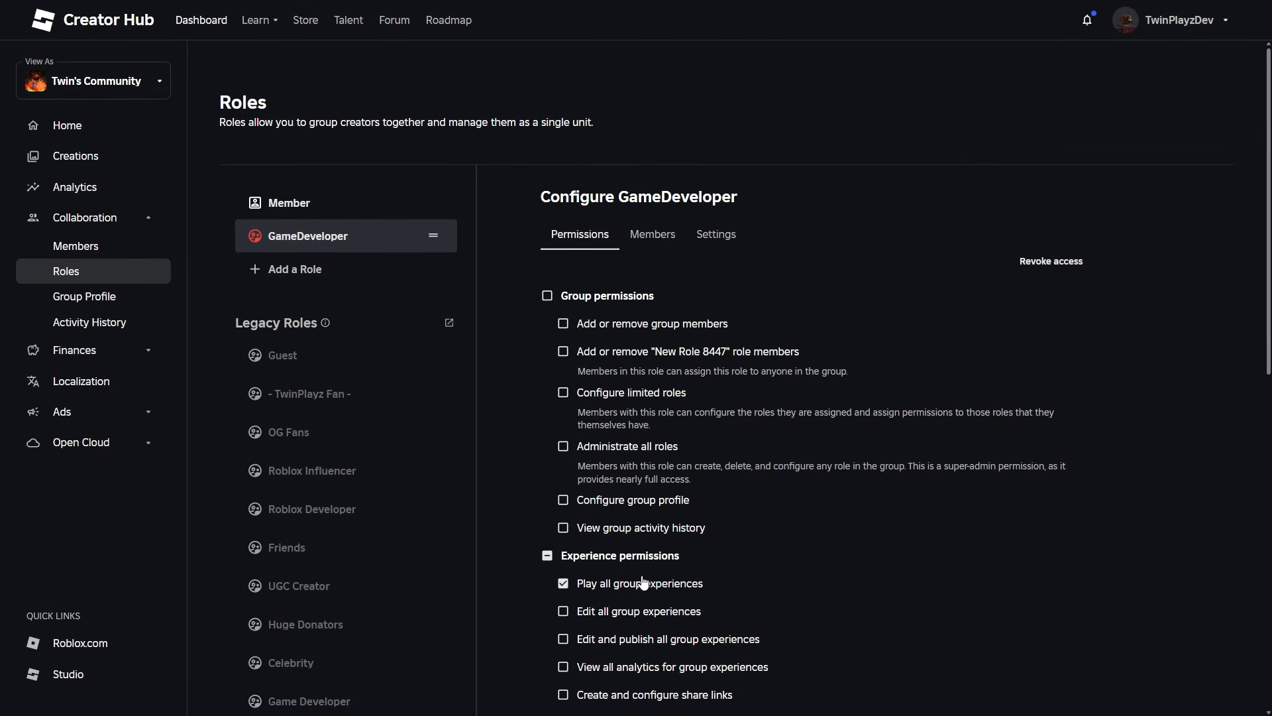
{"action": "scroll", "coordinate": [643, 583], "scroll_direction": "down", "scroll_amount": 2}
{"action": "left_click", "coordinate": [622, 488]}
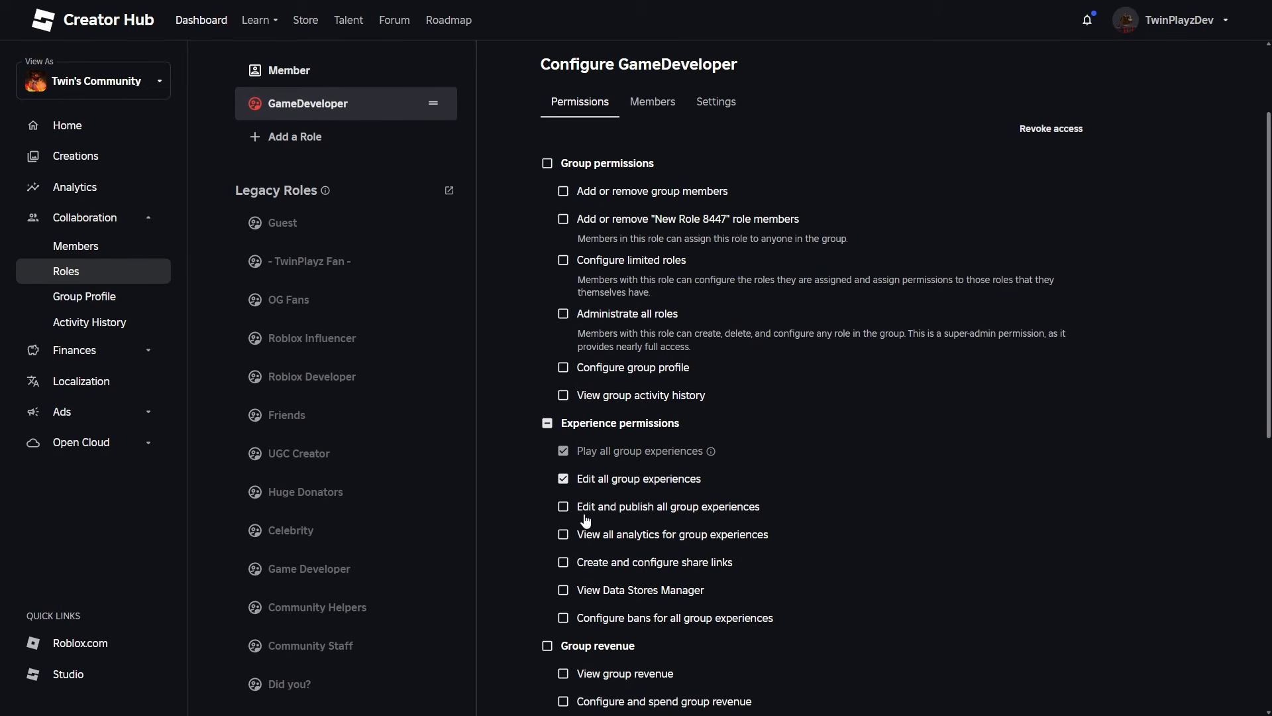
{"action": "left_click", "coordinate": [679, 509]}
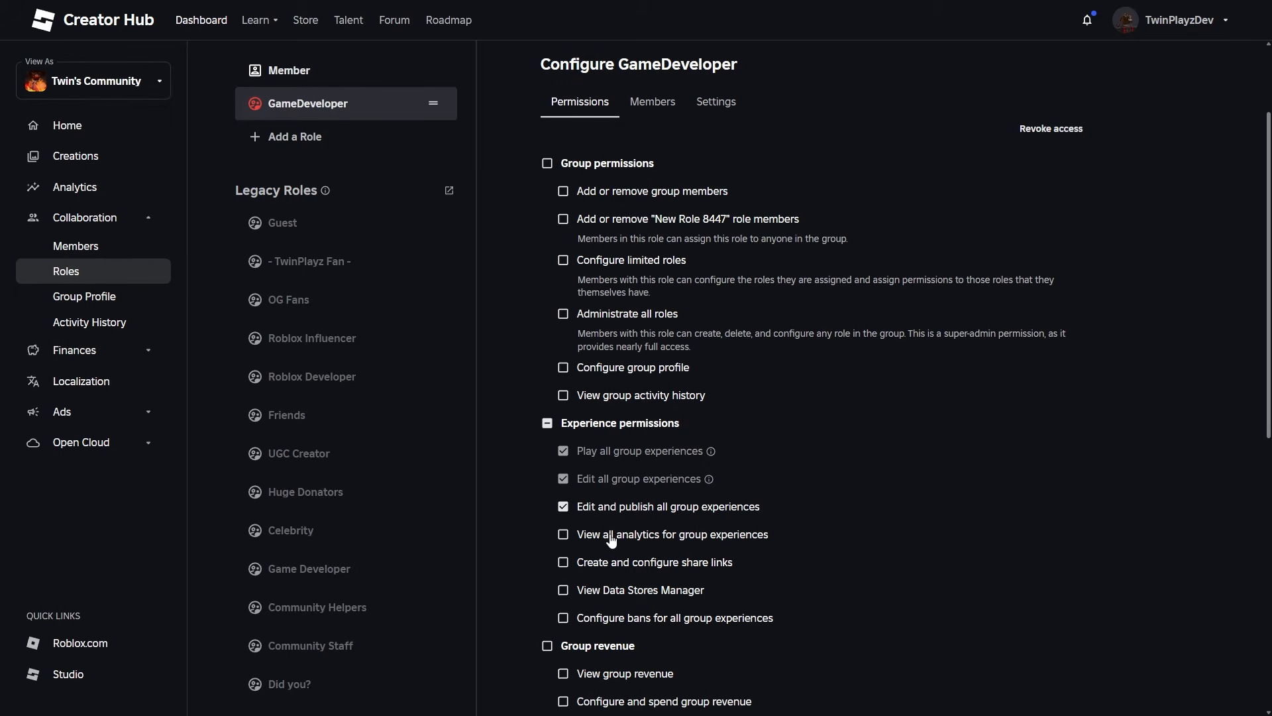
{"action": "left_click", "coordinate": [610, 510]}
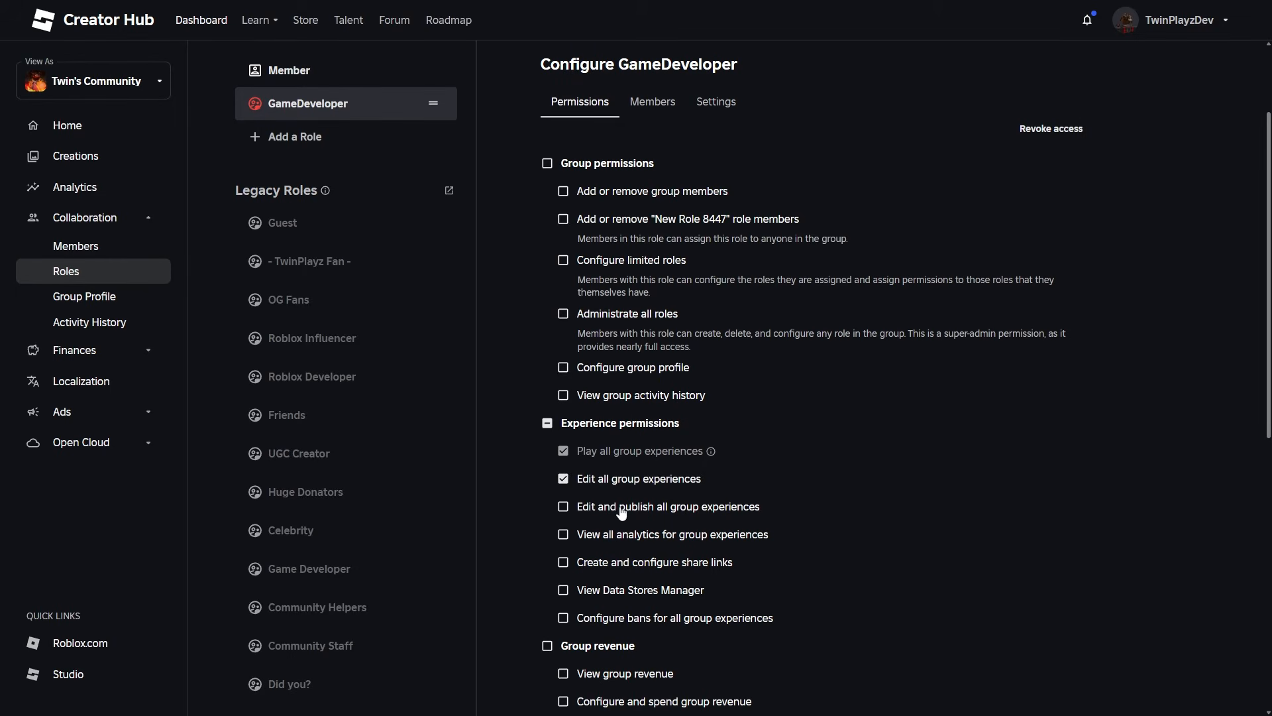
{"action": "left_click", "coordinate": [621, 512]}
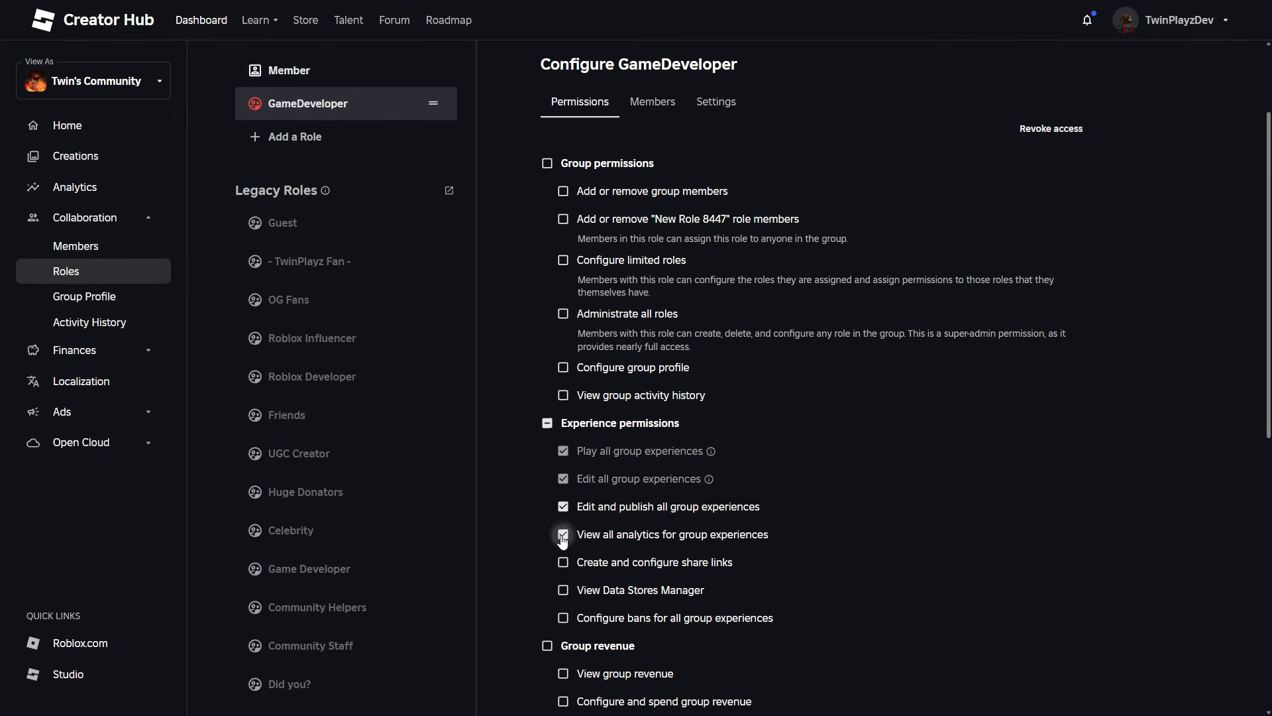
{"action": "scroll", "coordinate": [563, 540], "scroll_direction": "down", "scroll_amount": 2}
{"action": "left_click", "coordinate": [563, 430]}
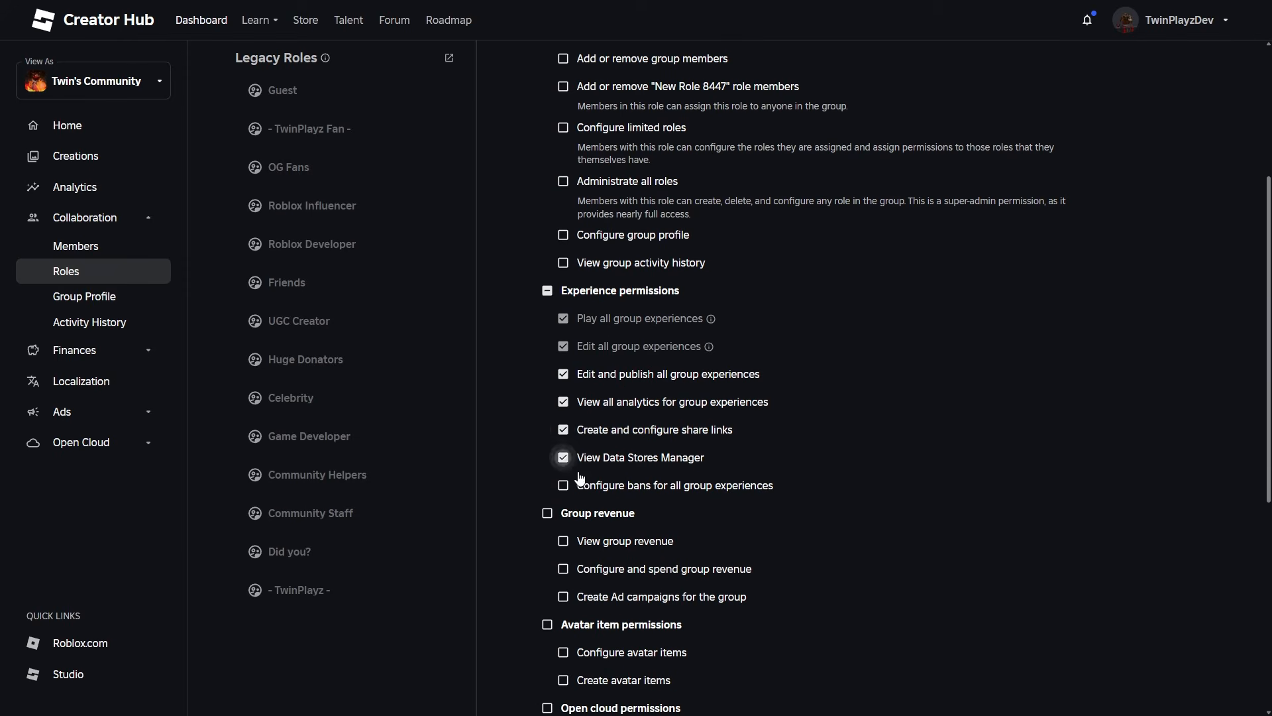
{"action": "scroll", "coordinate": [666, 500], "scroll_direction": "up", "scroll_amount": 4}
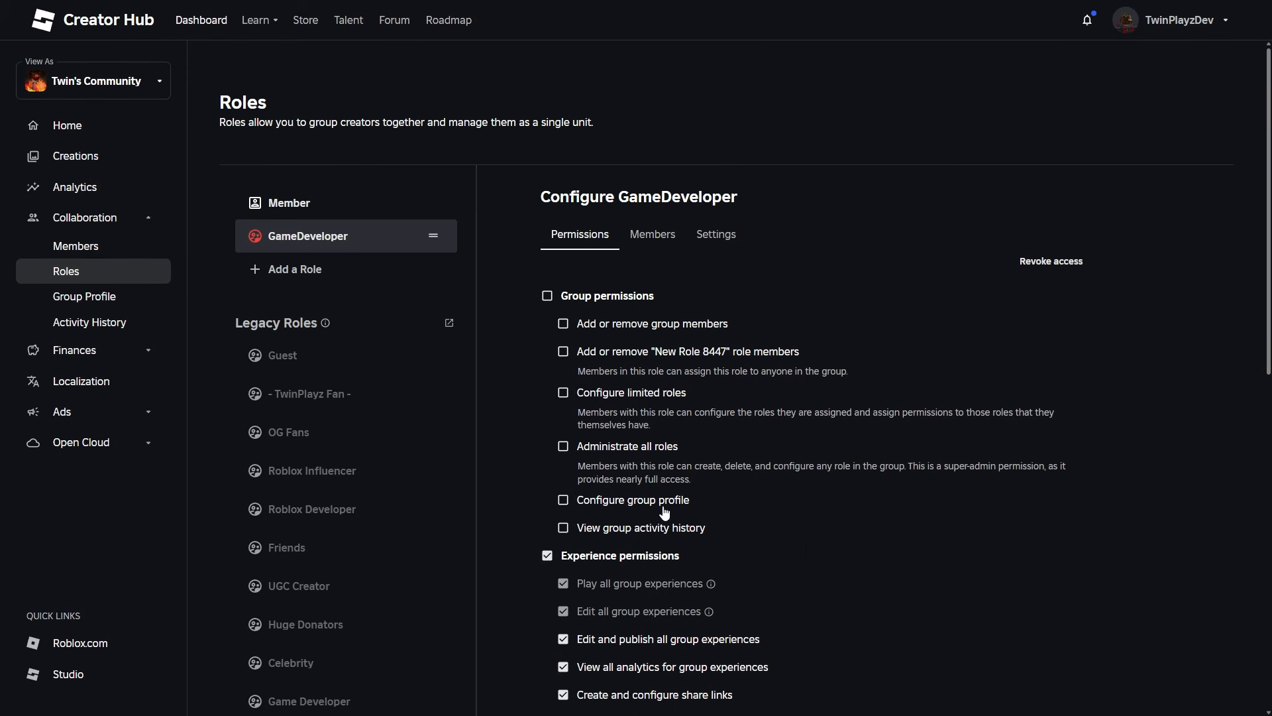
- Review the GameDeveloper role's remaining permission groups and save its permission changes
{"action": "scroll", "coordinate": [746, 539], "scroll_direction": "down", "scroll_amount": 7}
{"action": "scroll", "coordinate": [640, 411], "scroll_direction": "up", "scroll_amount": 4}
{"action": "scroll", "coordinate": [660, 501], "scroll_direction": "up", "scroll_amount": 4}
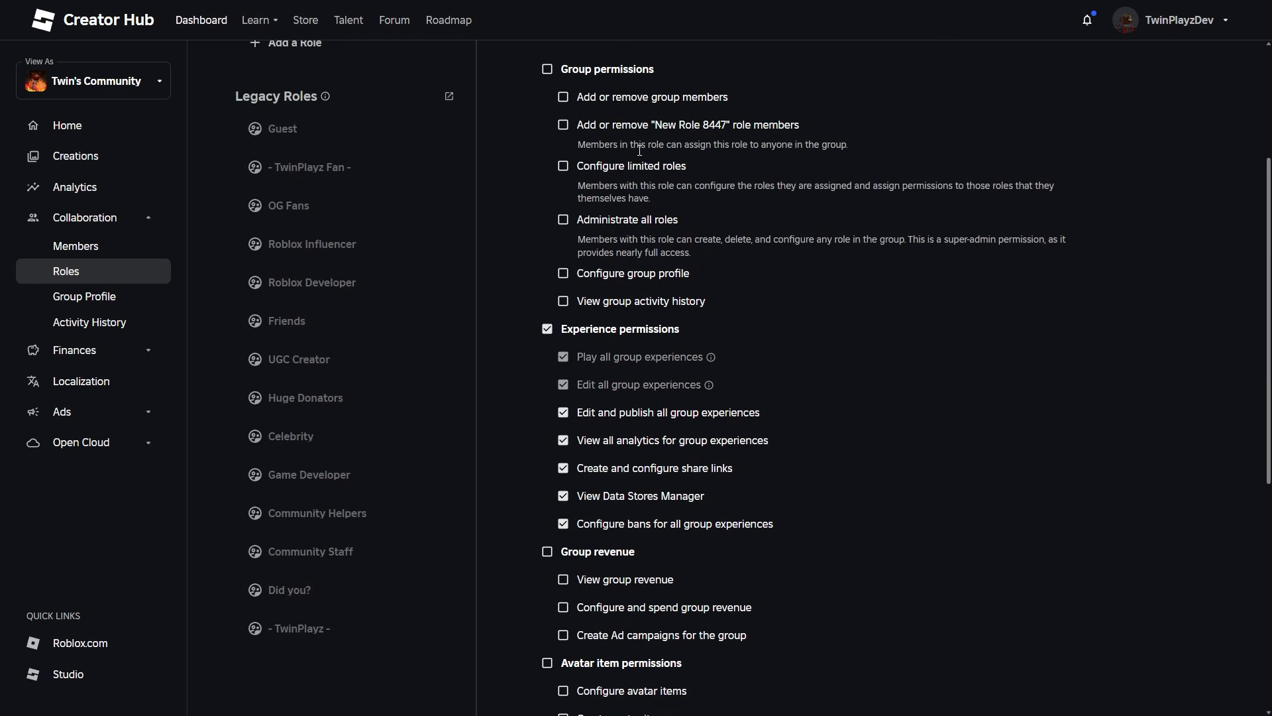
{"action": "scroll", "coordinate": [658, 292], "scroll_direction": "down", "scroll_amount": 7}
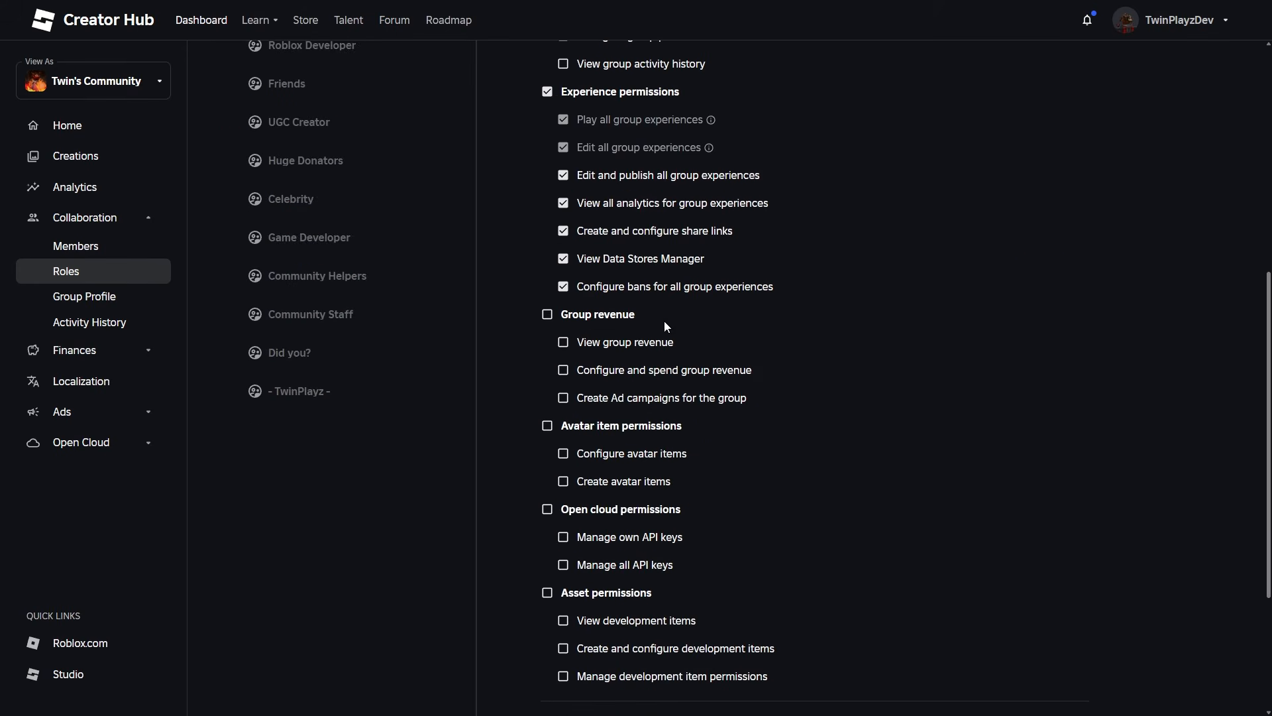
{"action": "scroll", "coordinate": [639, 199], "scroll_direction": "down", "scroll_amount": 3}
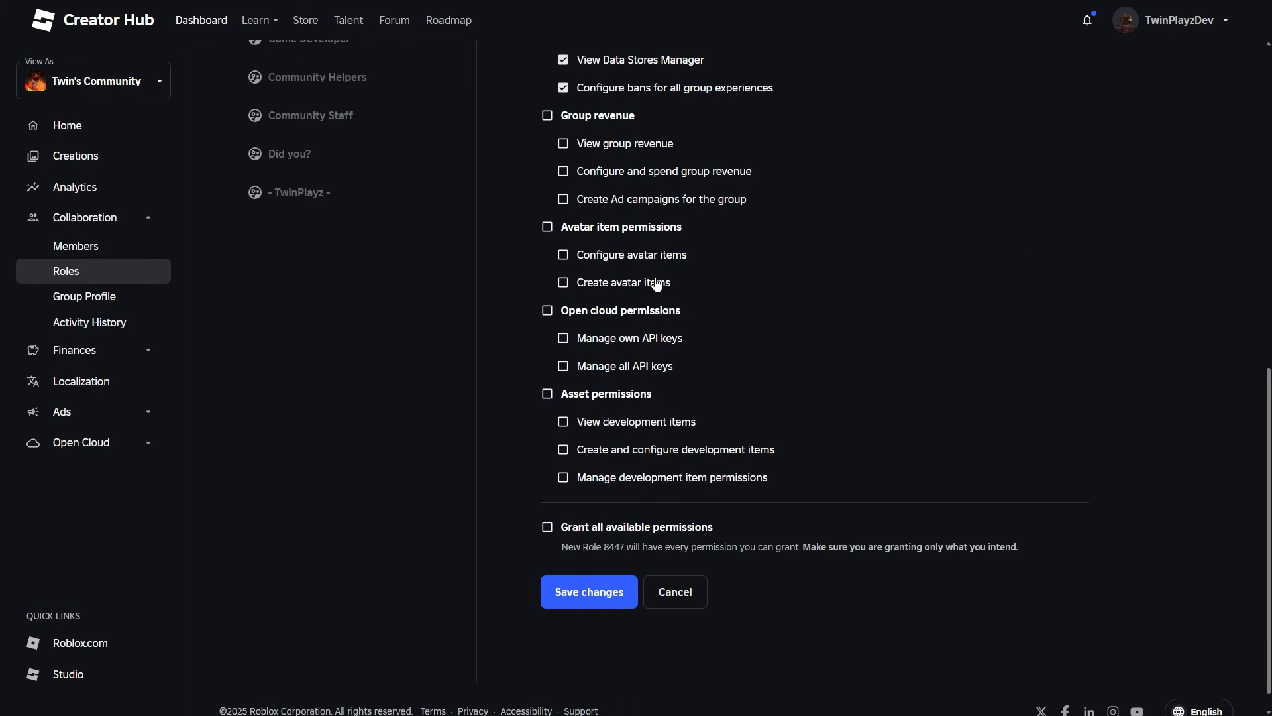
{"action": "left_click", "coordinate": [580, 604]}
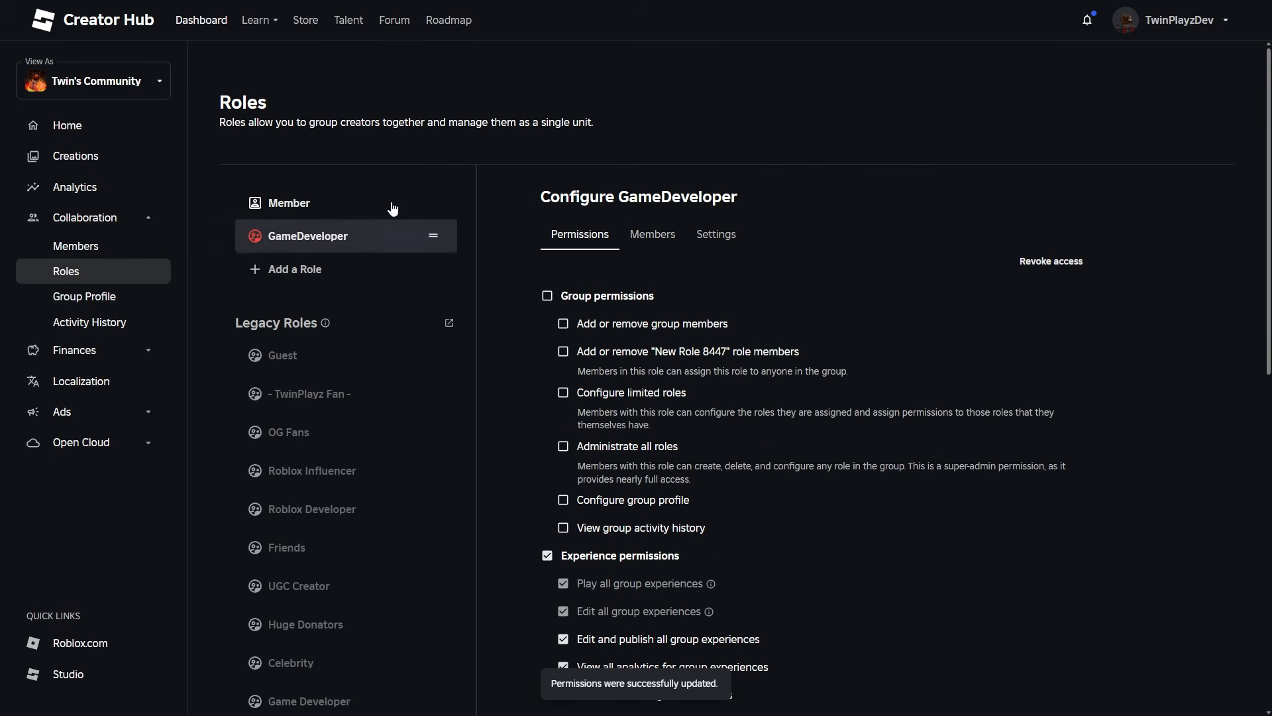
- Look at the community's group profile and its members list
{"action": "scroll", "coordinate": [668, 468], "scroll_direction": "down", "scroll_amount": 10}
{"action": "left_click", "coordinate": [84, 296]}
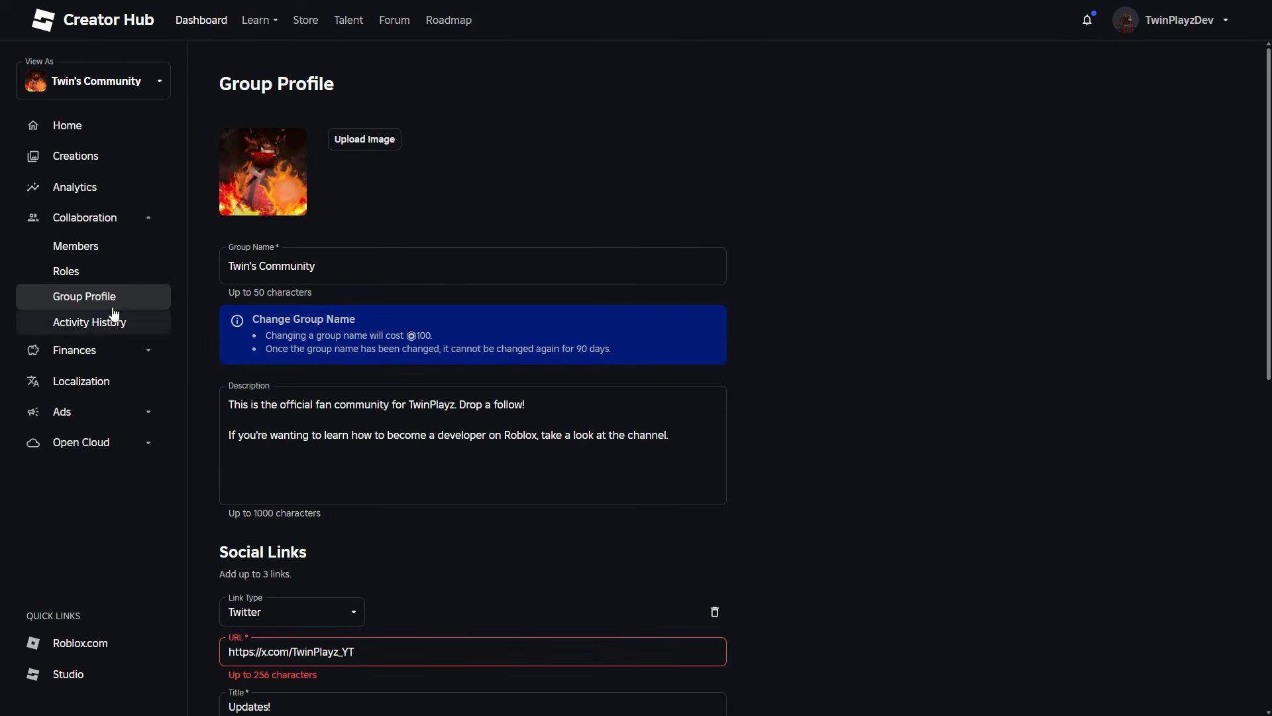
{"action": "left_click", "coordinate": [94, 247]}
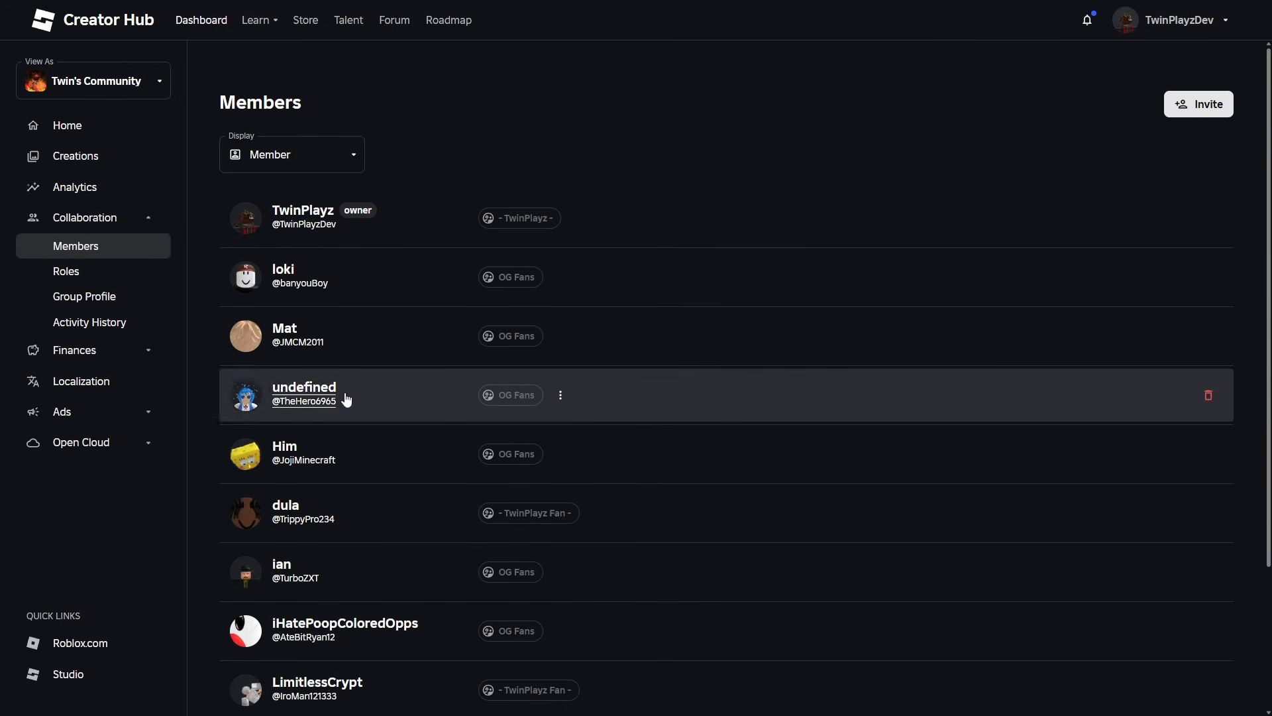
- Return to the community's roles and examine the full list of permissions available for the Member role
{"action": "left_click", "coordinate": [74, 277]}
{"action": "scroll", "coordinate": [729, 318], "scroll_direction": "down", "scroll_amount": 9}
{"action": "scroll", "coordinate": [742, 491], "scroll_direction": "up", "scroll_amount": 9}
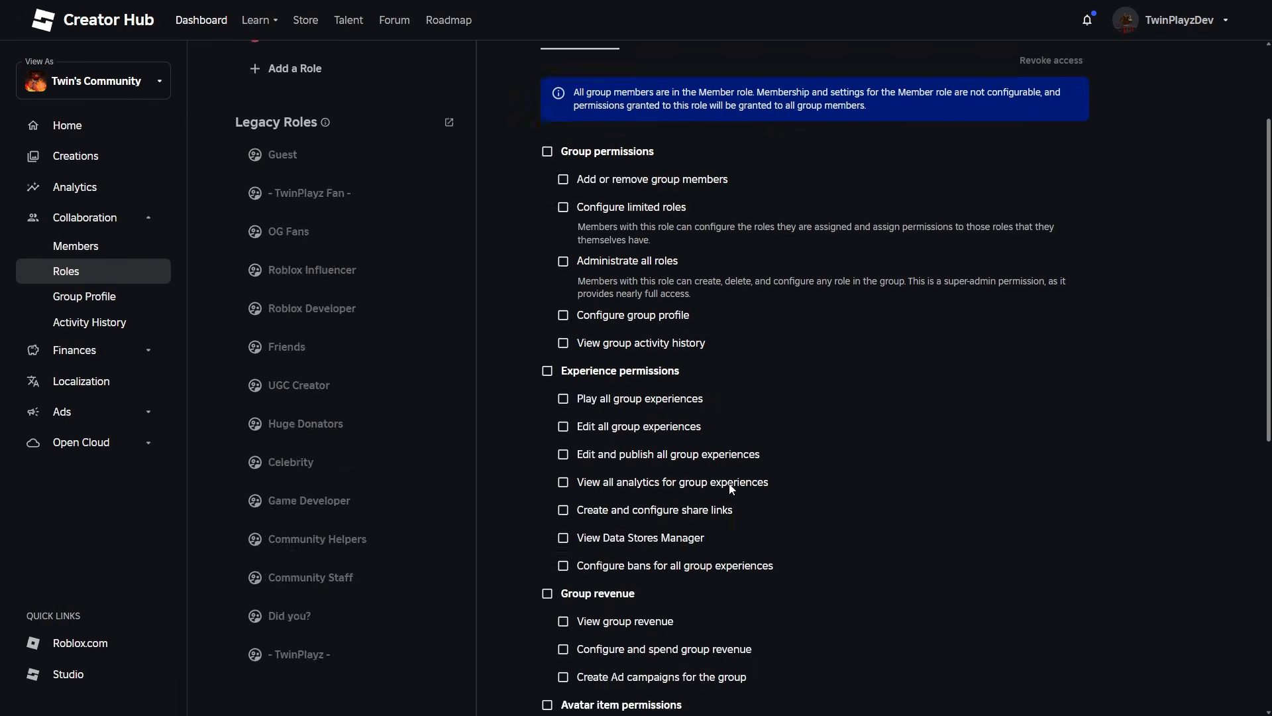
{"action": "scroll", "coordinate": [713, 247], "scroll_direction": "down", "scroll_amount": 10}
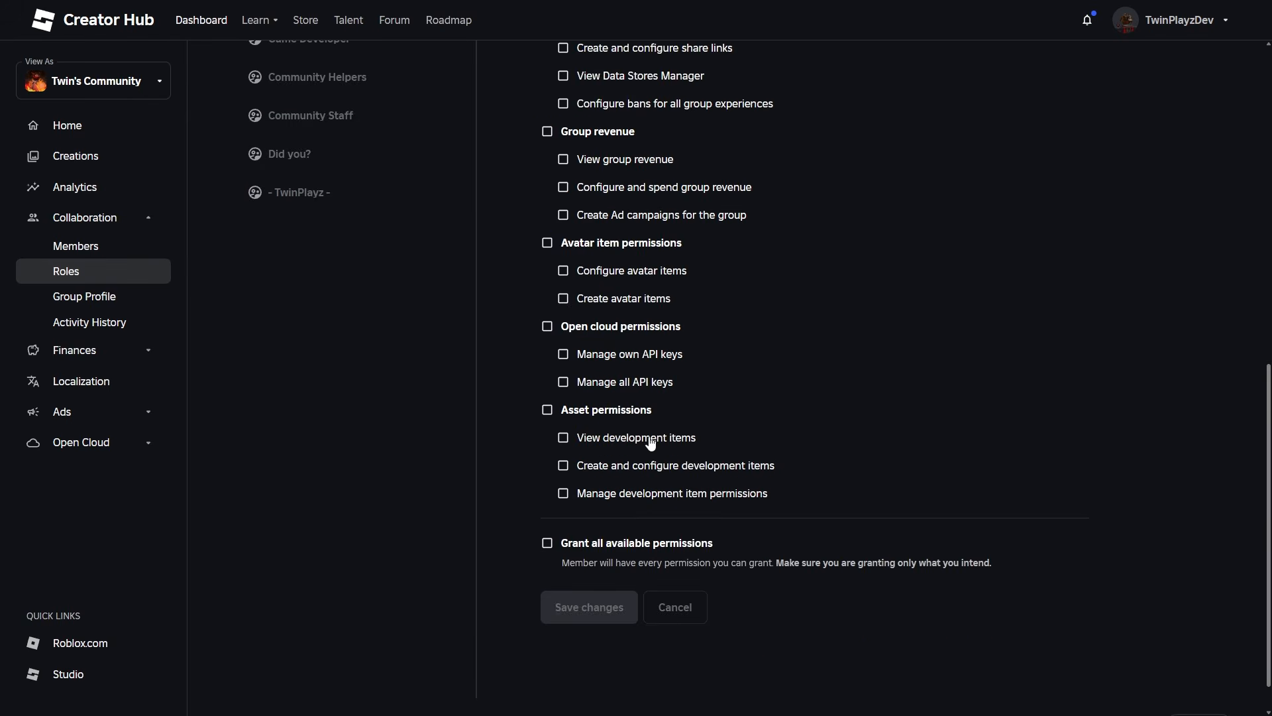
{"action": "scroll", "coordinate": [648, 444], "scroll_direction": "up", "scroll_amount": 8}
{"action": "mouse_move", "coordinate": [326, 192]}
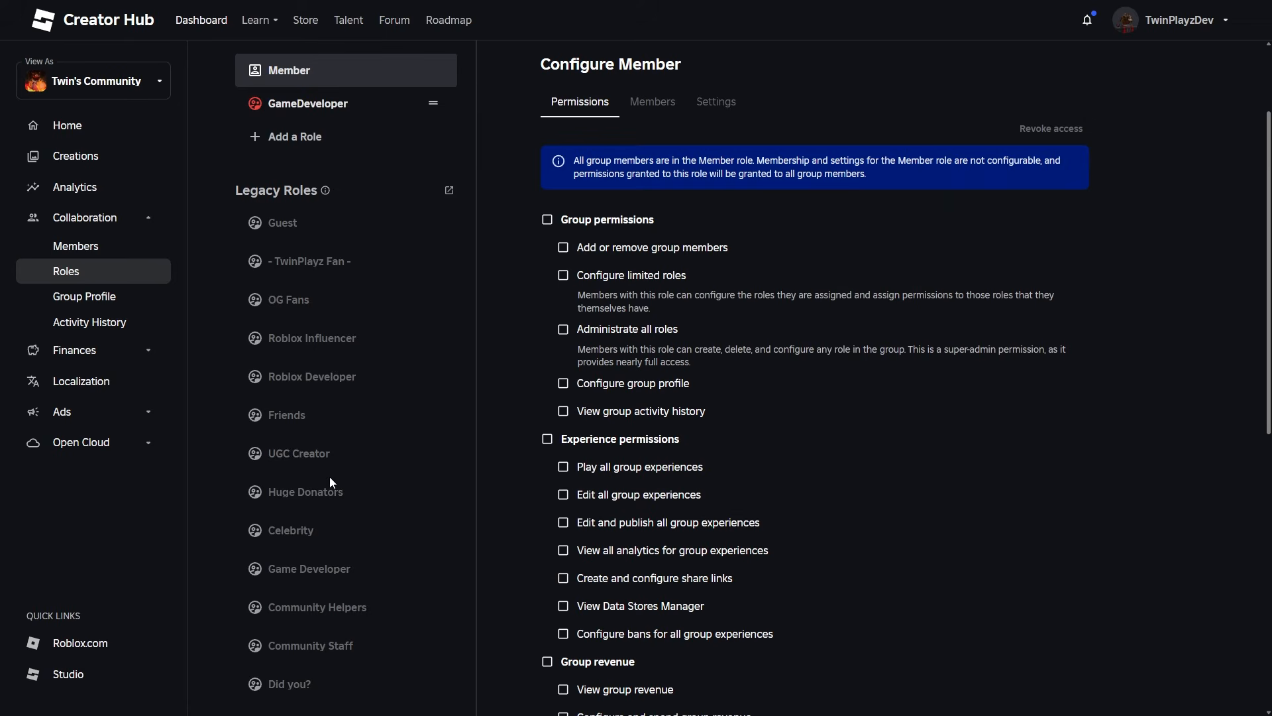
{"action": "scroll", "coordinate": [316, 320], "scroll_direction": "up", "scroll_amount": 2}
{"action": "scroll", "coordinate": [664, 391], "scroll_direction": "down", "scroll_amount": 8}
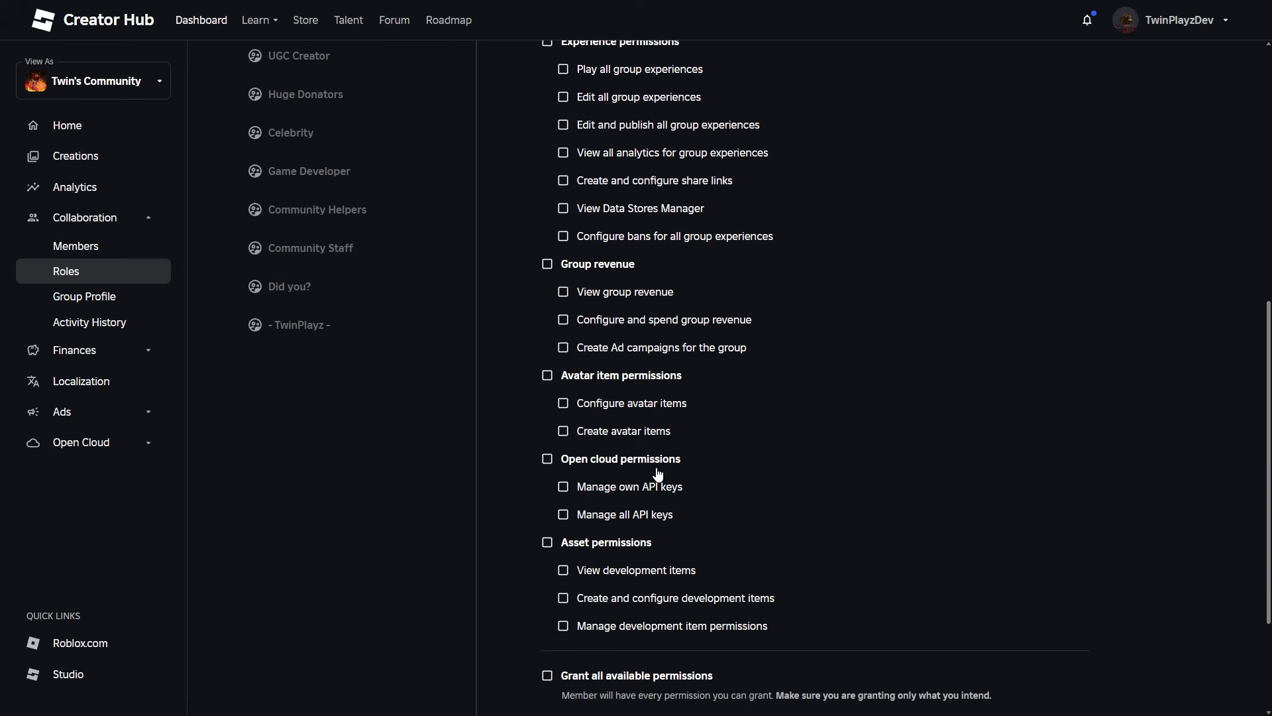
{"action": "scroll", "coordinate": [658, 473], "scroll_direction": "up", "scroll_amount": 8}
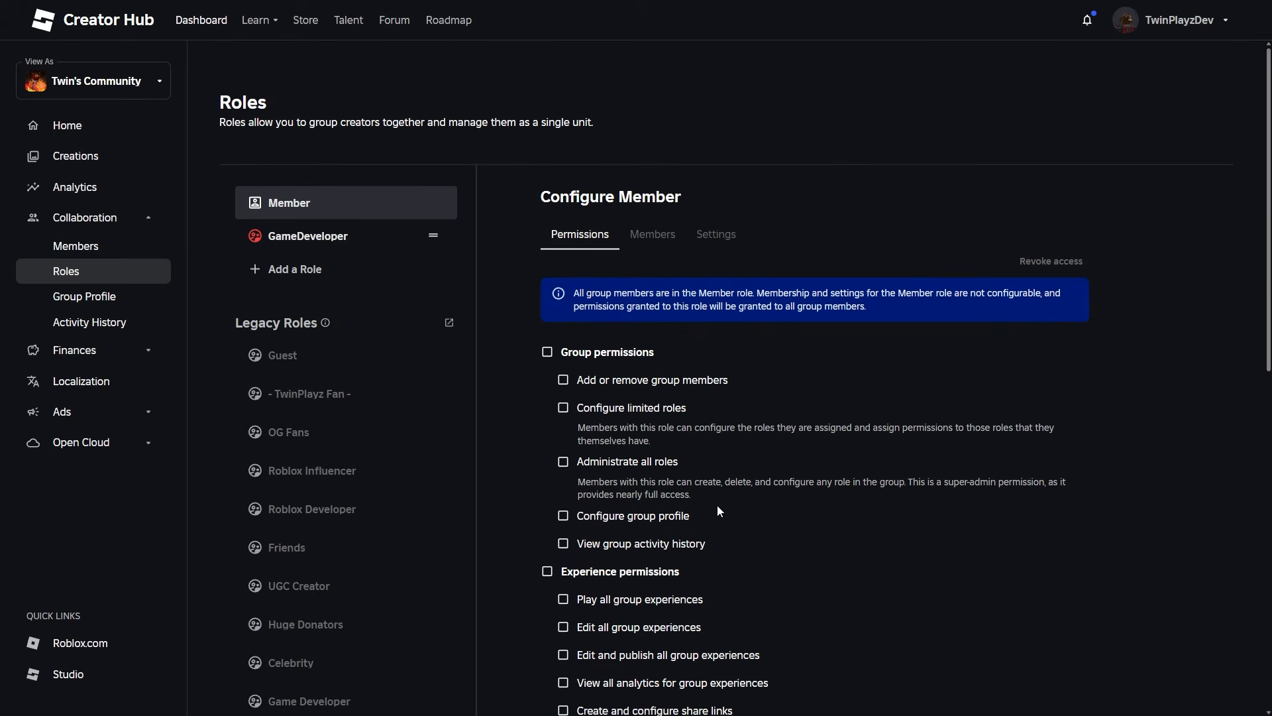